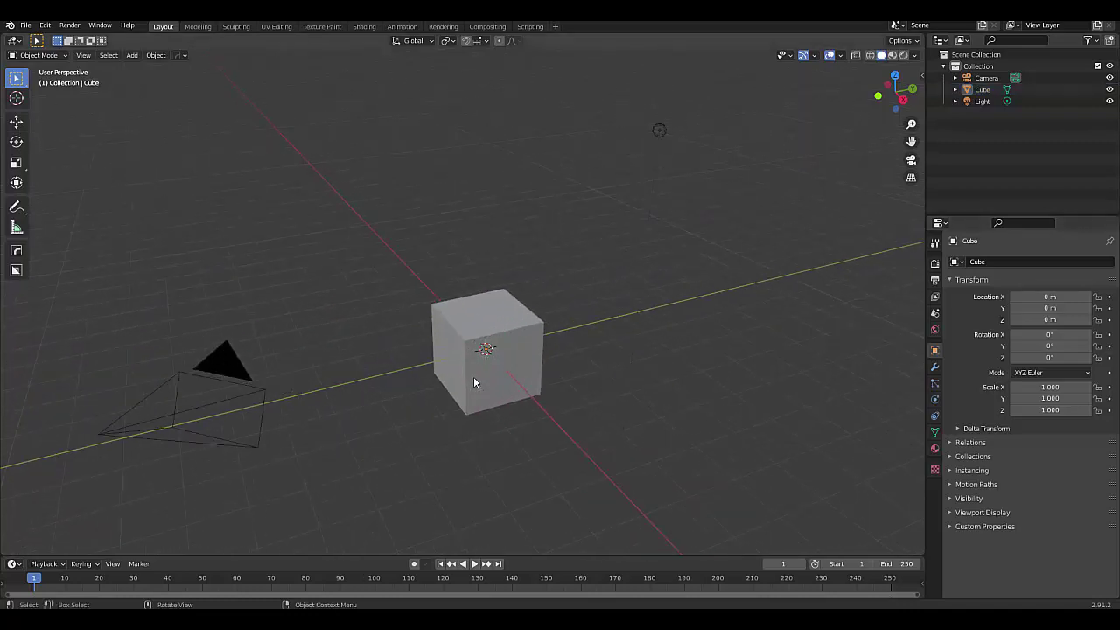
# - Raise the default cube 1 m along Z so it sits at Z = 1 m
pyautogui.scroll(1, 498, 393)
pyautogui.scroll(-3, 507, 375)
pyautogui.scroll(3, 503, 367)
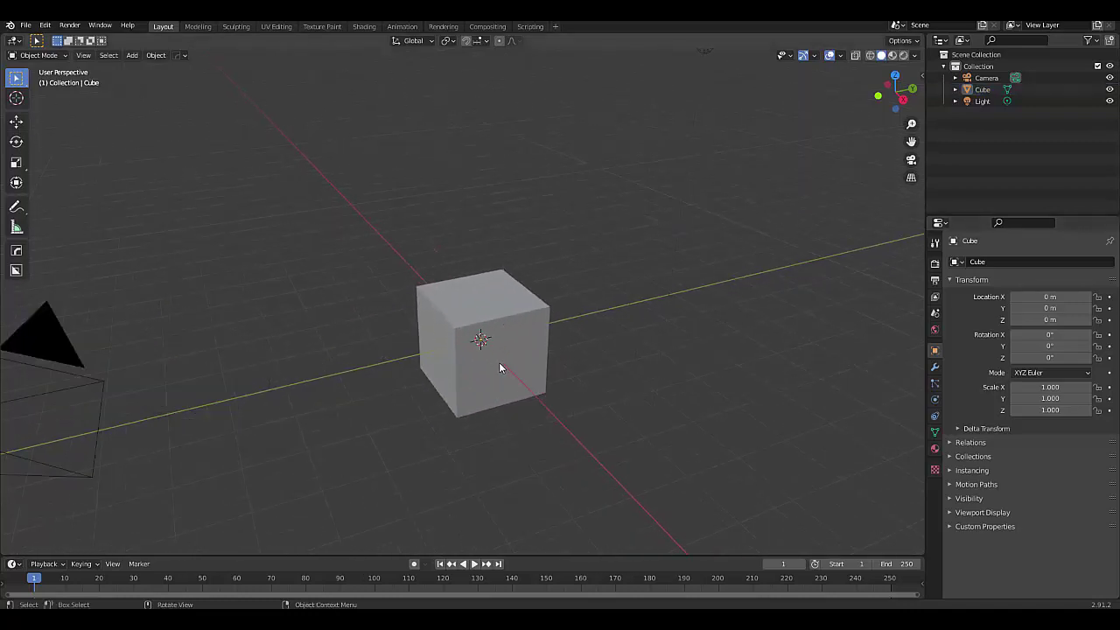
pyautogui.click(499, 367)
pyautogui.write('gz')
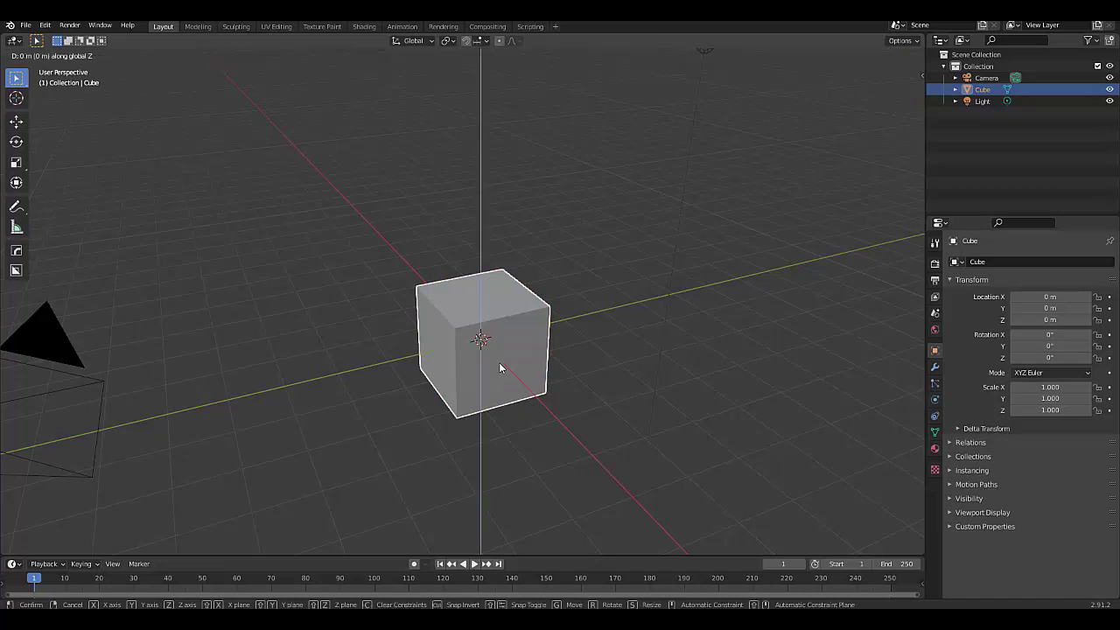
pyautogui.write('1')
pyautogui.press('Return')
# - Switch to an orthographic front view of the cube
pyautogui.press('KP_5')
pyautogui.press('KP_2')
pyautogui.press('KP_4')
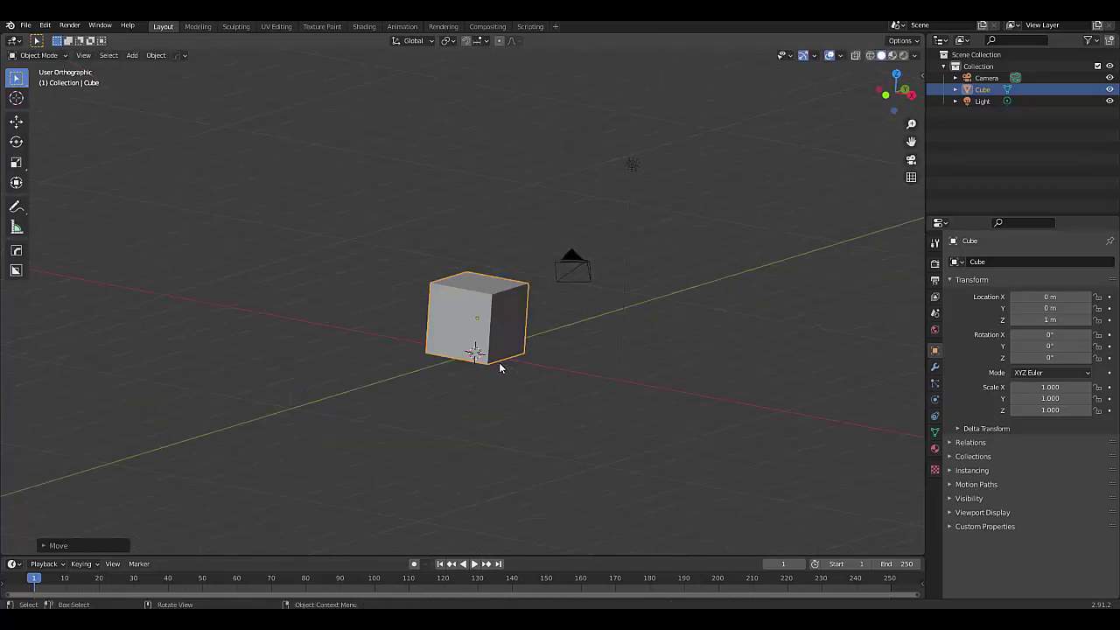
pyautogui.press('KP_1')
pyautogui.scroll(3, 257, 342)
pyautogui.scroll(-4, 540, 327)
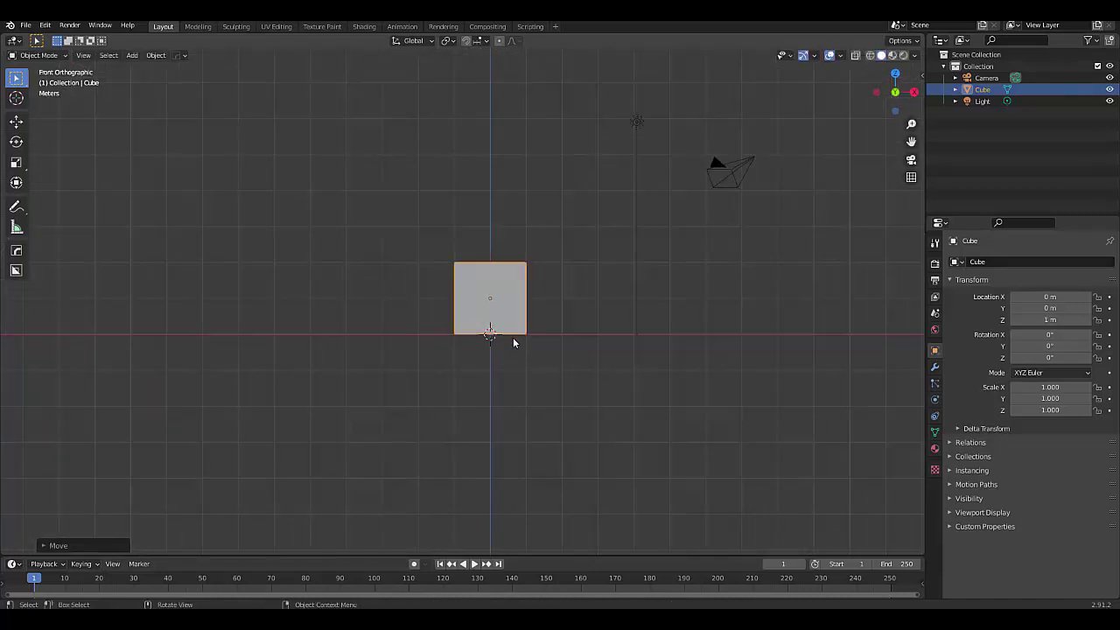
# - Add a mesh plane and scale it up by 10
pyautogui.hotkey('shift', 'a')
pyautogui.moveTo(464, 187)
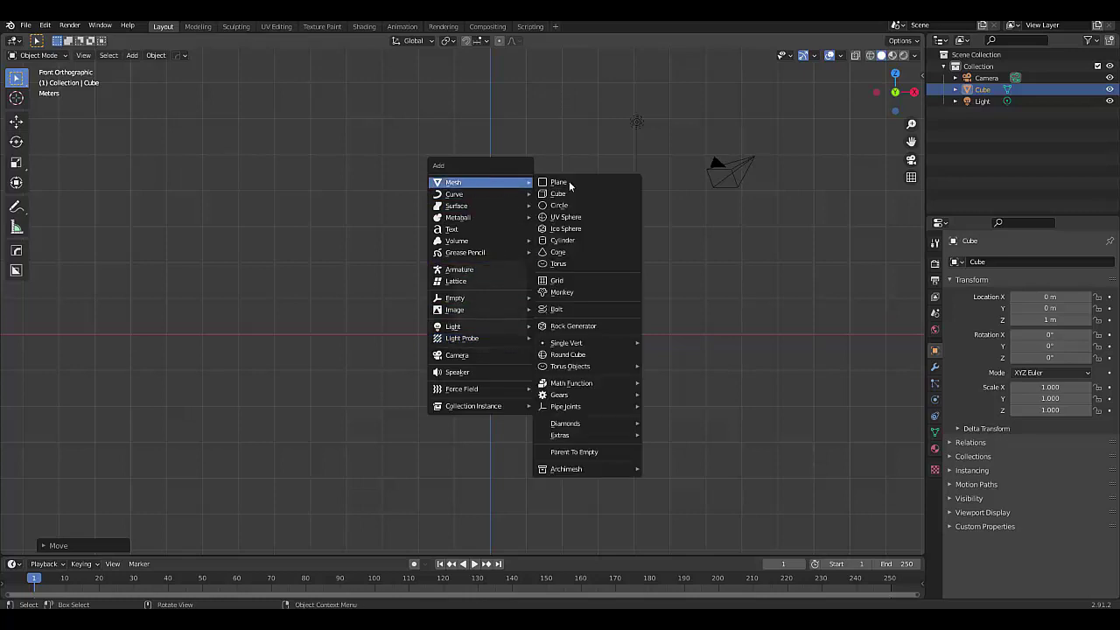
pyautogui.click(573, 181)
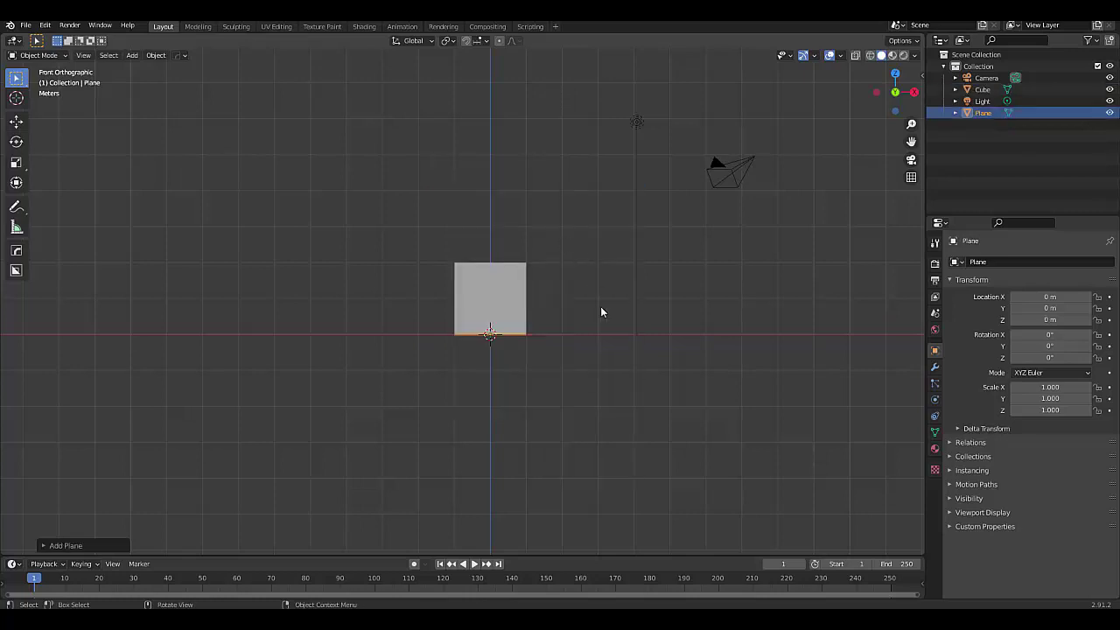
pyautogui.write('s10')
pyautogui.press('Return')
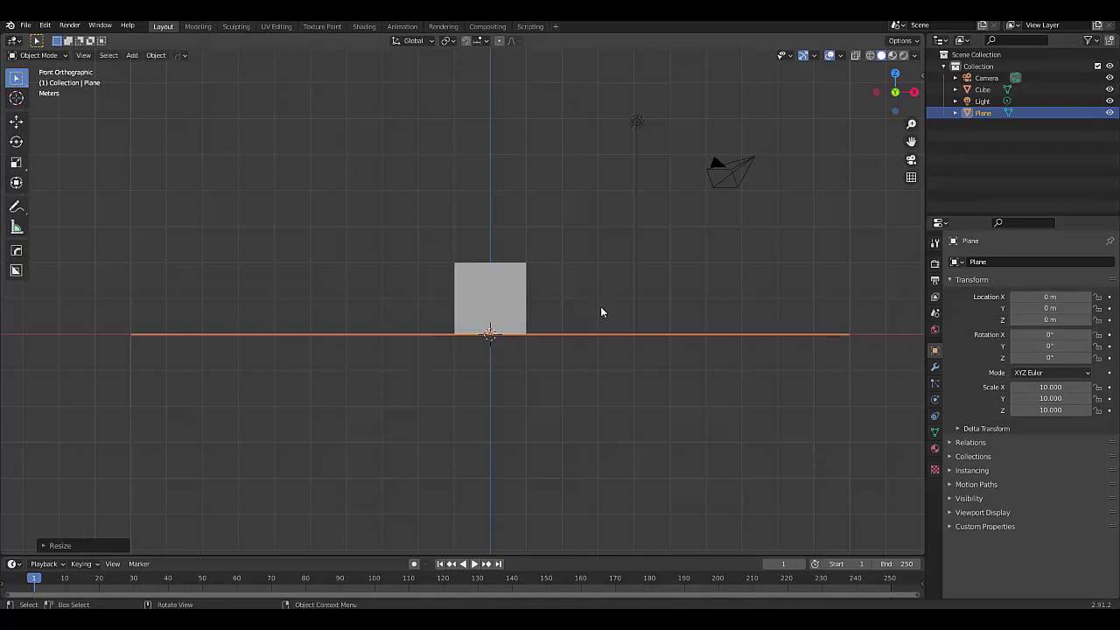
# - Lower the plane to Z = -1 m beneath the cube
pyautogui.press('g')
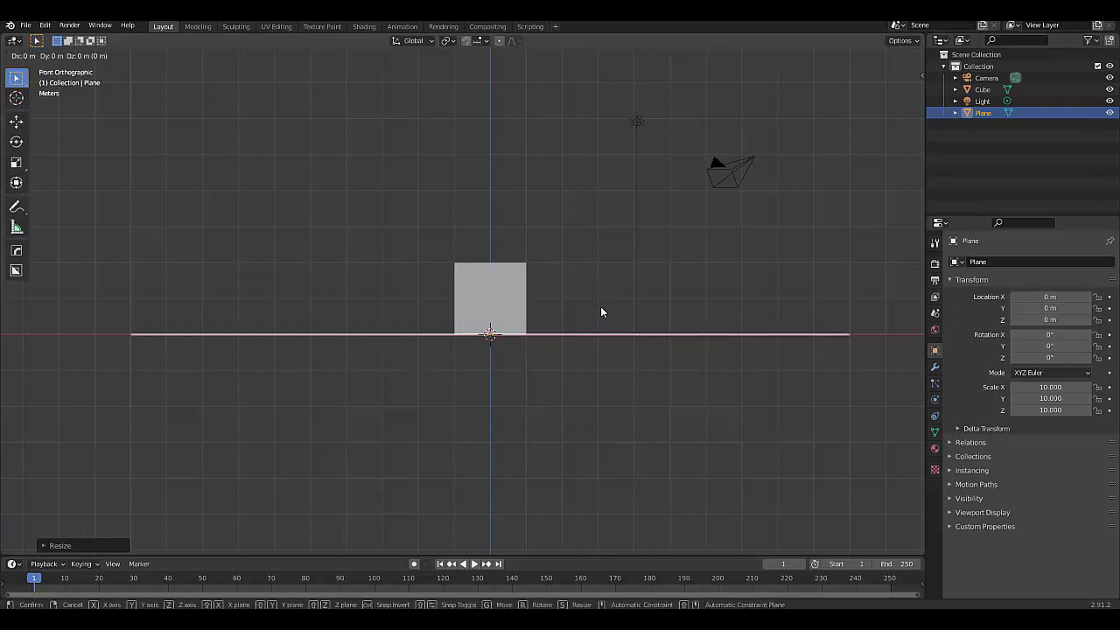
pyautogui.write('z')
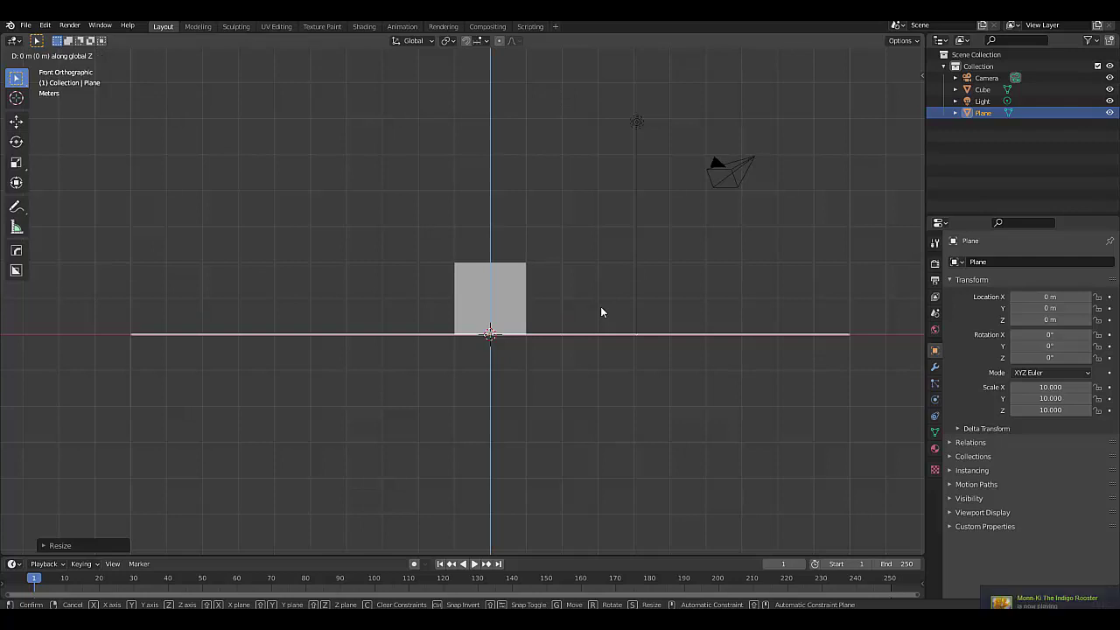
pyautogui.write('-1')
pyautogui.press('Return')
pyautogui.moveTo(568, 330); pyautogui.dragTo(504, 371, button='middle')
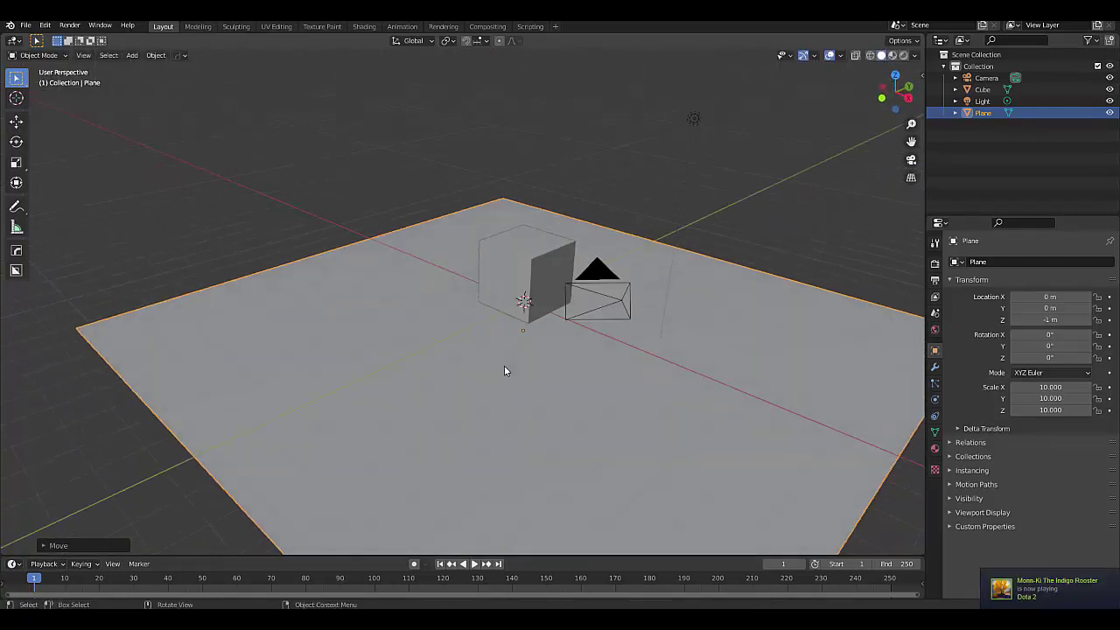
# - Give the cube a cyan Emission shader with strength 30
pyautogui.scroll(5, 504, 371)
pyautogui.click(545, 227)
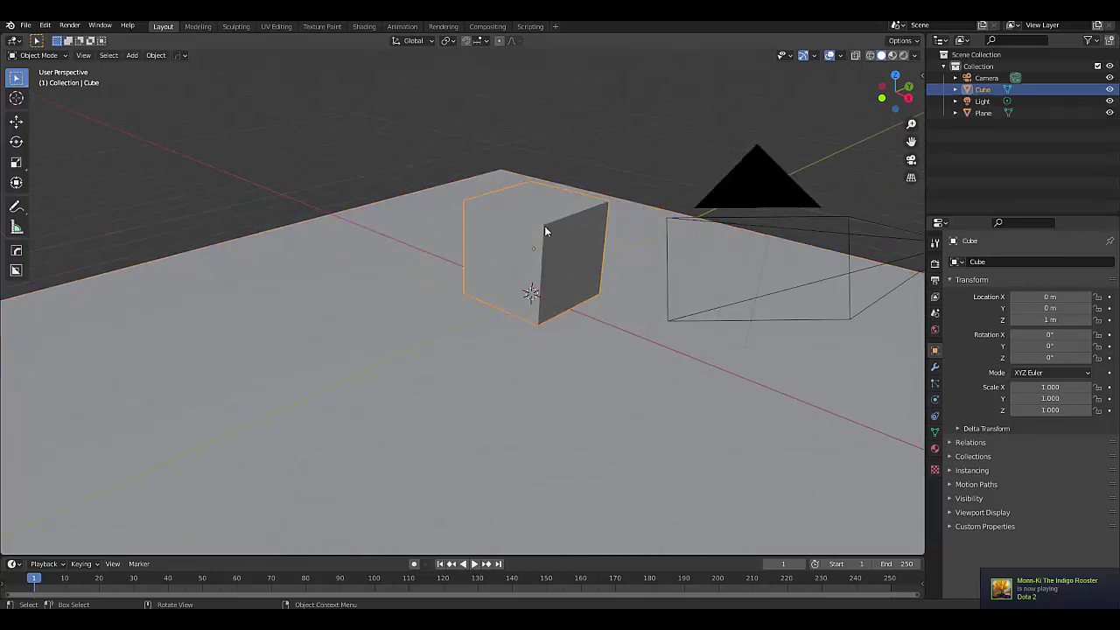
pyautogui.click(935, 448)
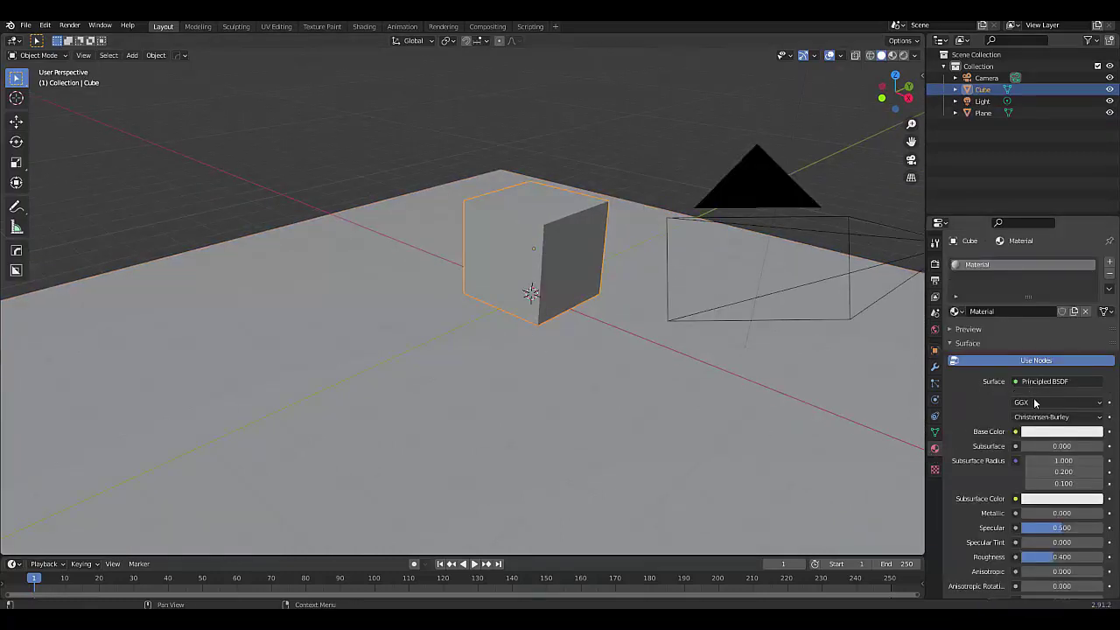
pyautogui.click(1046, 382)
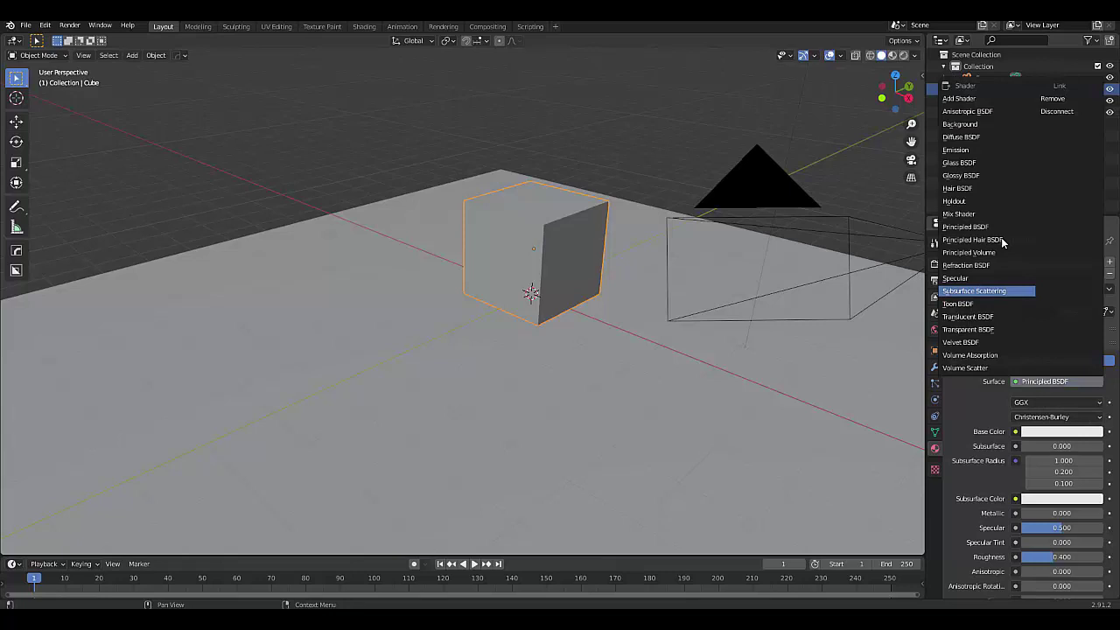
pyautogui.click(955, 150)
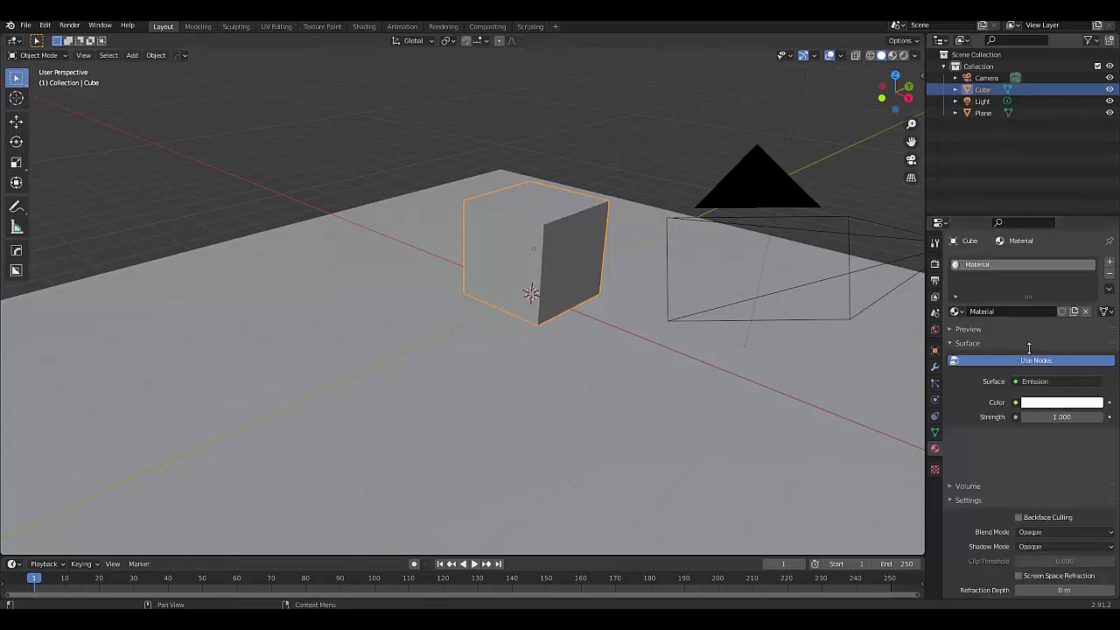
pyautogui.click(1050, 417)
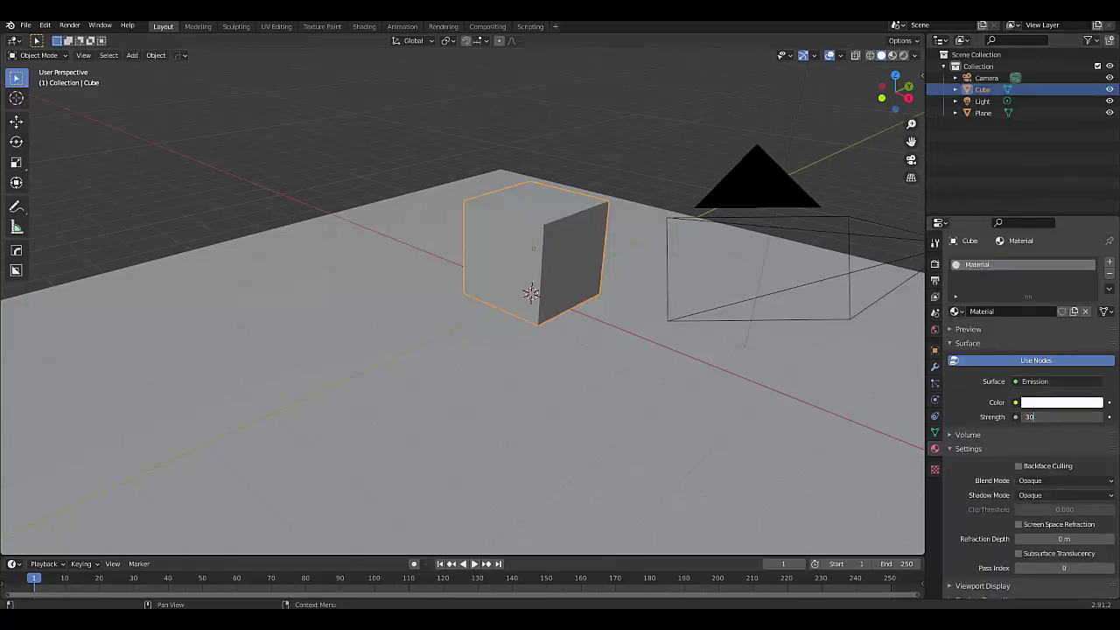
pyautogui.press('Return')
pyautogui.click(1034, 403)
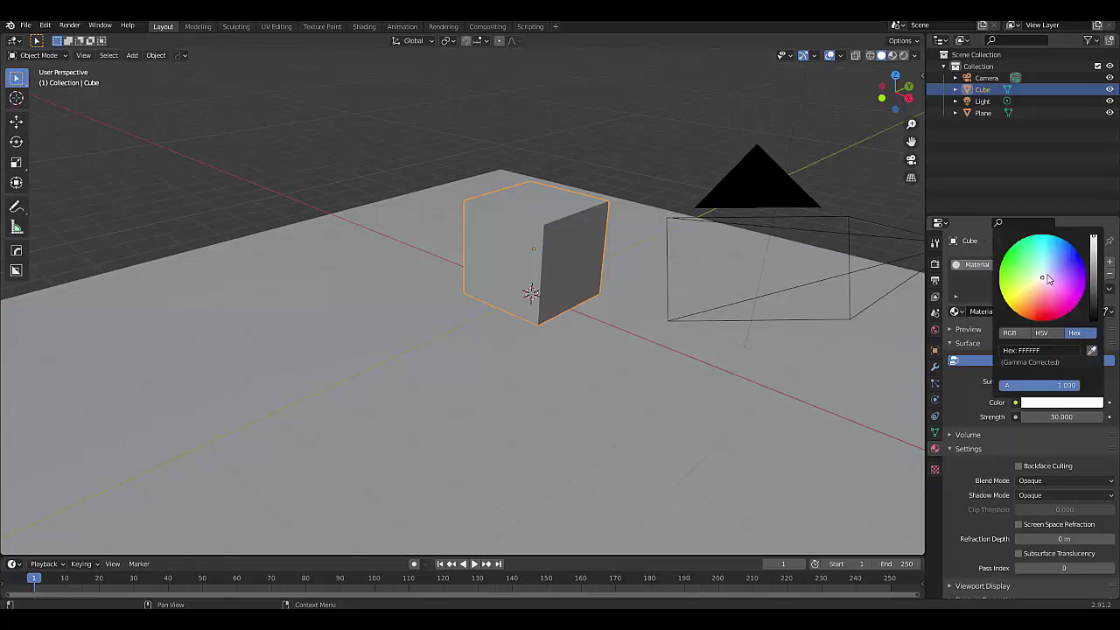
pyautogui.moveTo(1046, 277); pyautogui.dragTo(1022, 249)
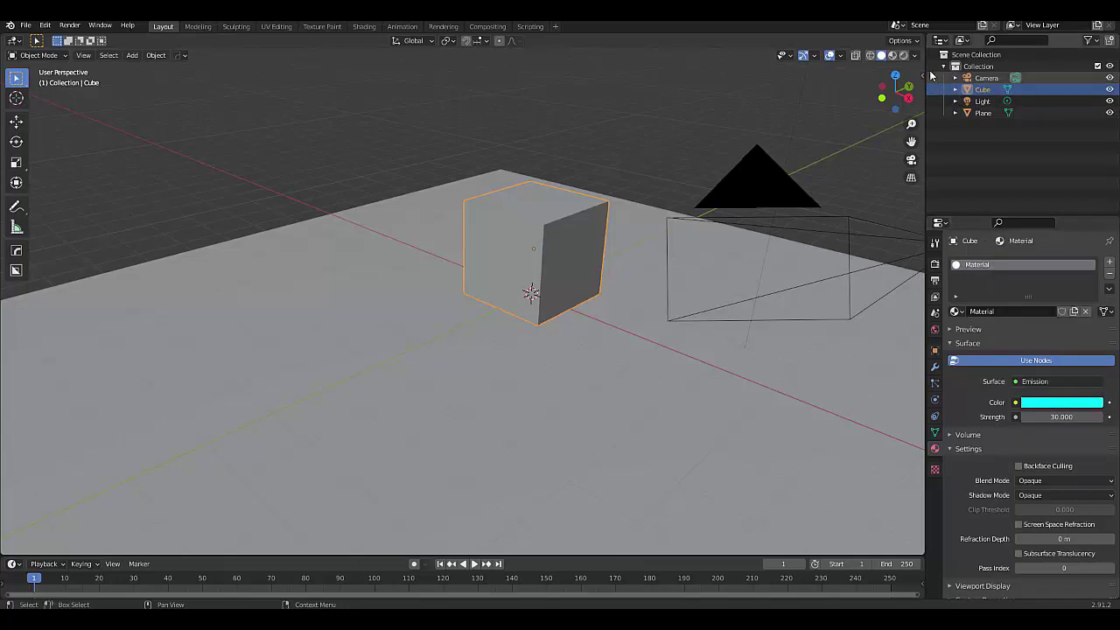
# - Switch the viewport shading to Rendered to preview the glowing cube
pyautogui.click(905, 56)
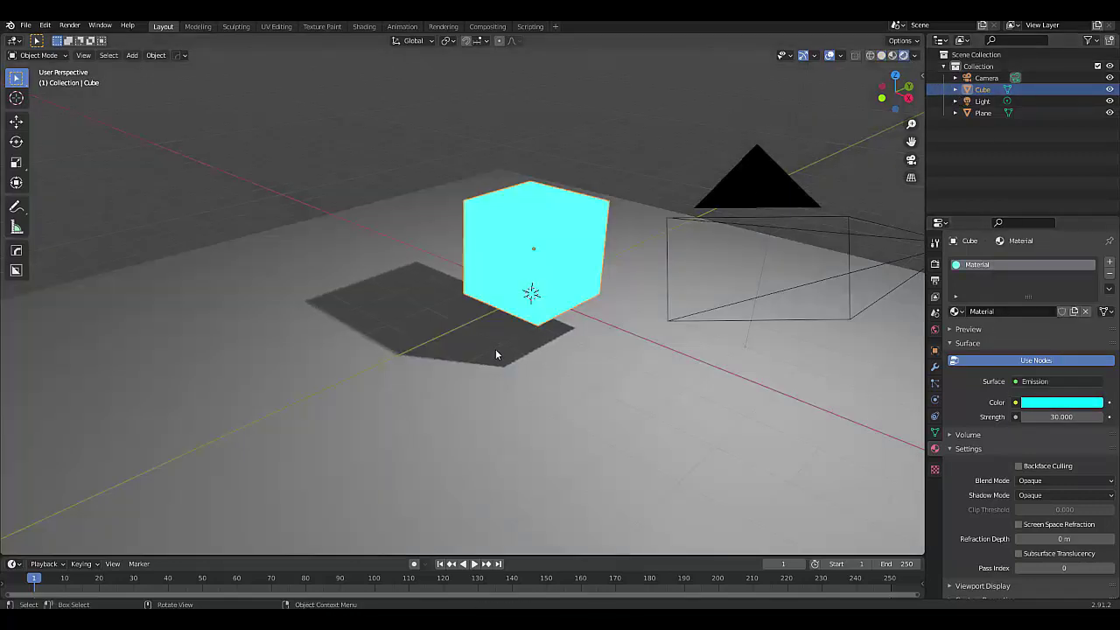
pyautogui.scroll(-3, 496, 350)
pyautogui.scroll(2, 497, 355)
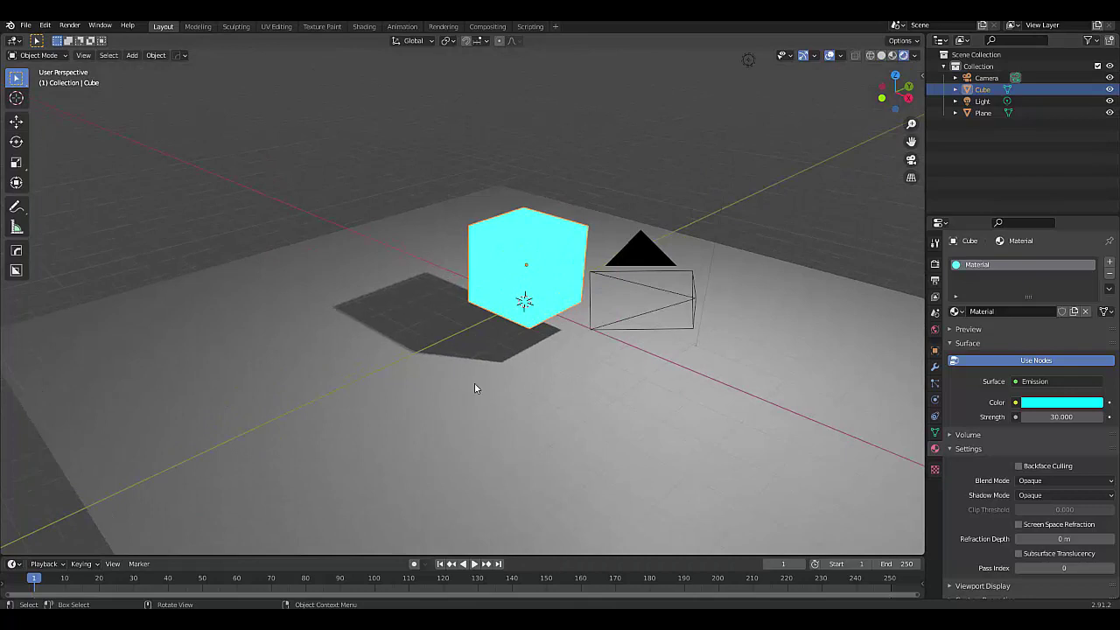
# - From the top view, duplicate the light to a new spot and make it lime green
pyautogui.press('KP_7')
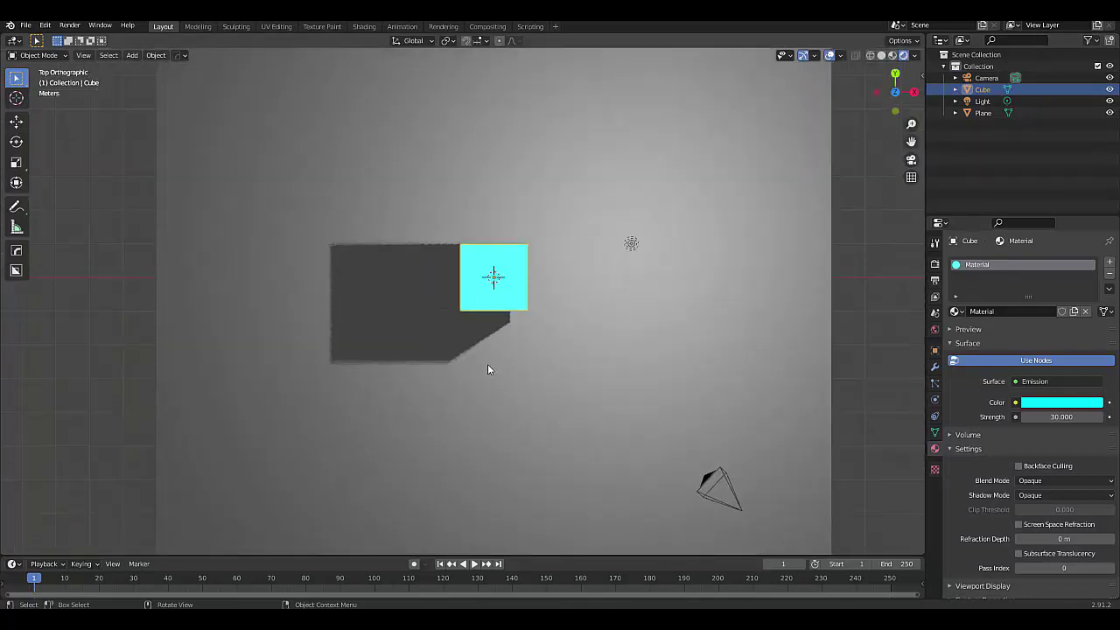
pyautogui.click(631, 244)
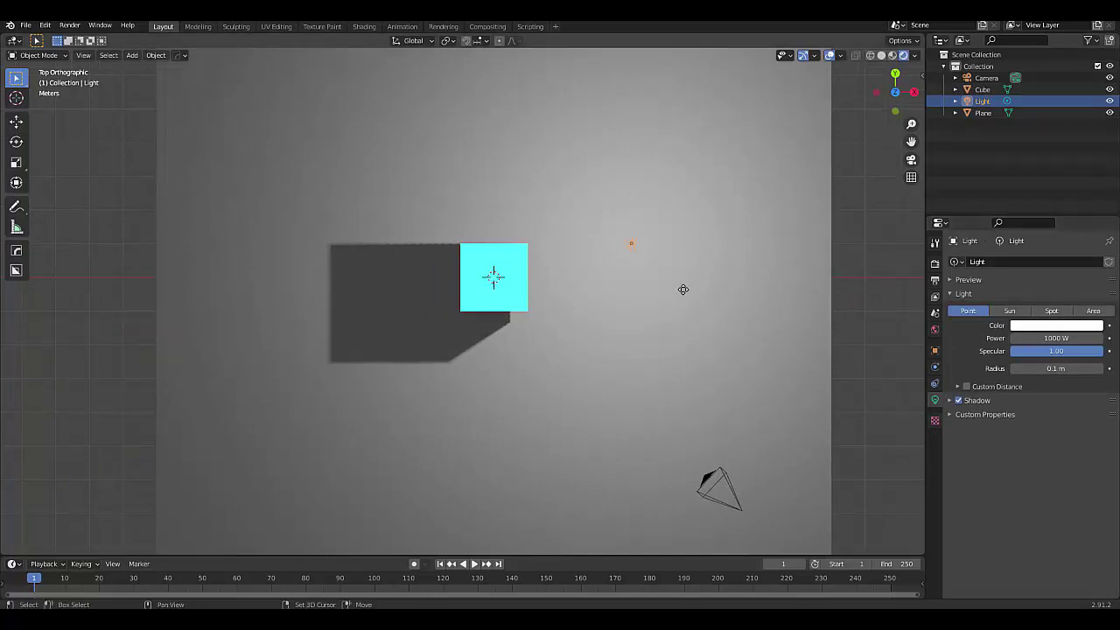
pyautogui.hotkey('shift', 'd')
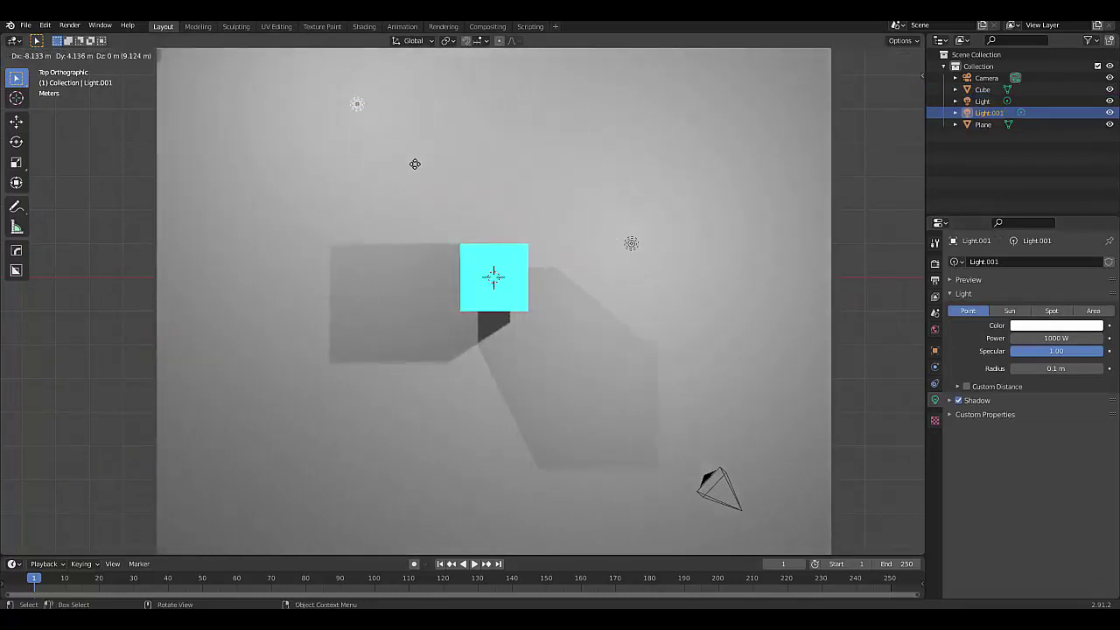
pyautogui.click(416, 164)
pyautogui.click(1038, 326)
pyautogui.moveTo(1041, 238); pyautogui.dragTo(1075, 185)
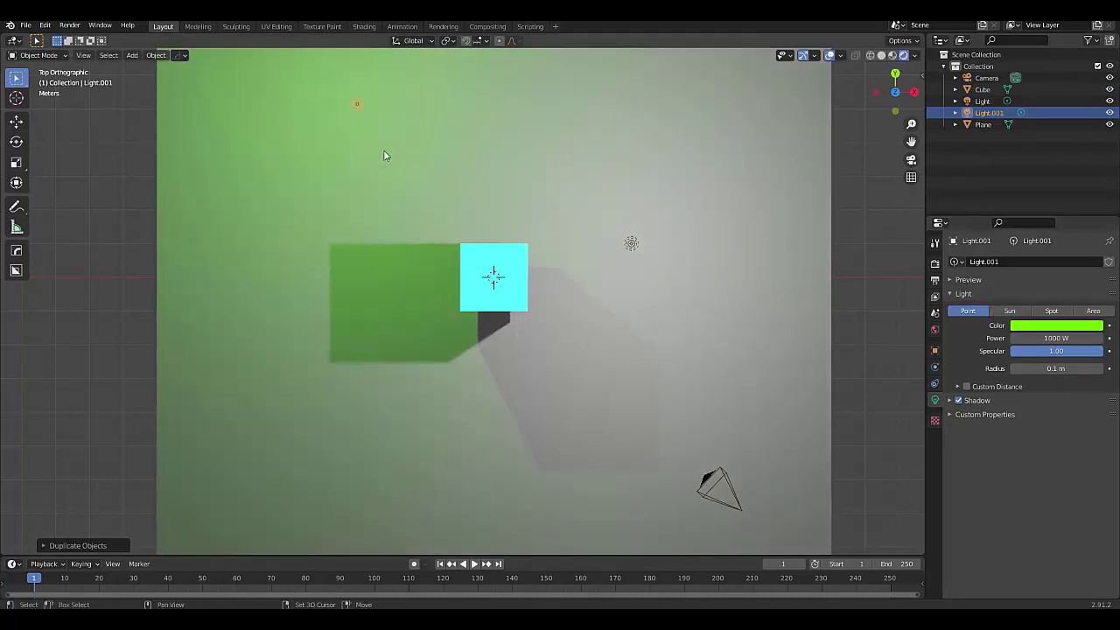
# - Duplicate the green light lower down and set Light.002's colour to orange
pyautogui.hotkey('shift', 'd')
pyautogui.click(357, 549)
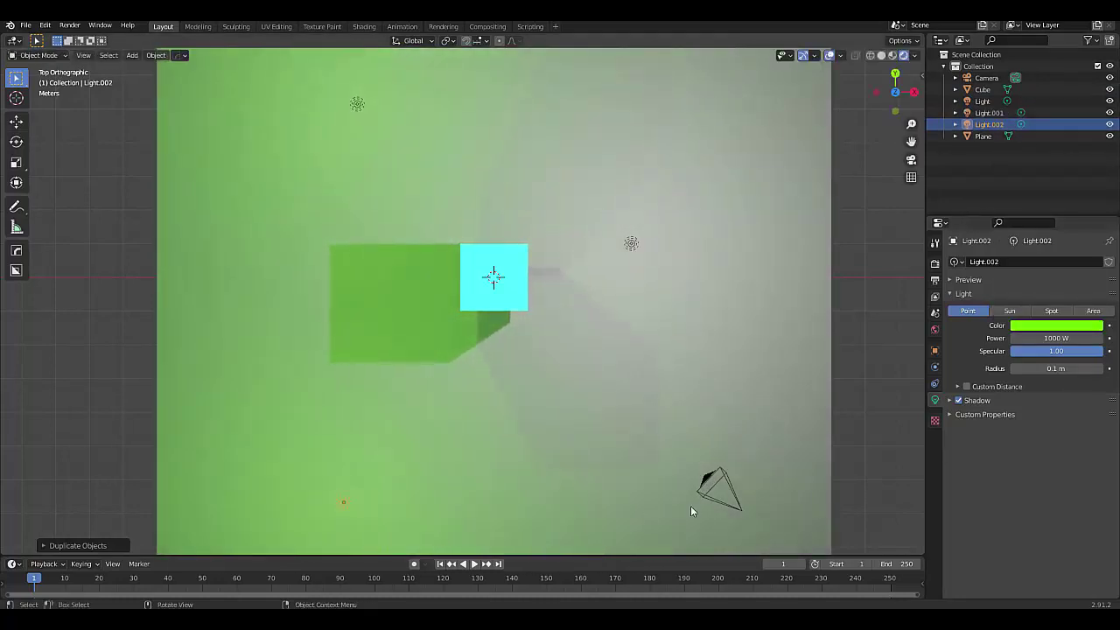
pyautogui.click(1025, 329)
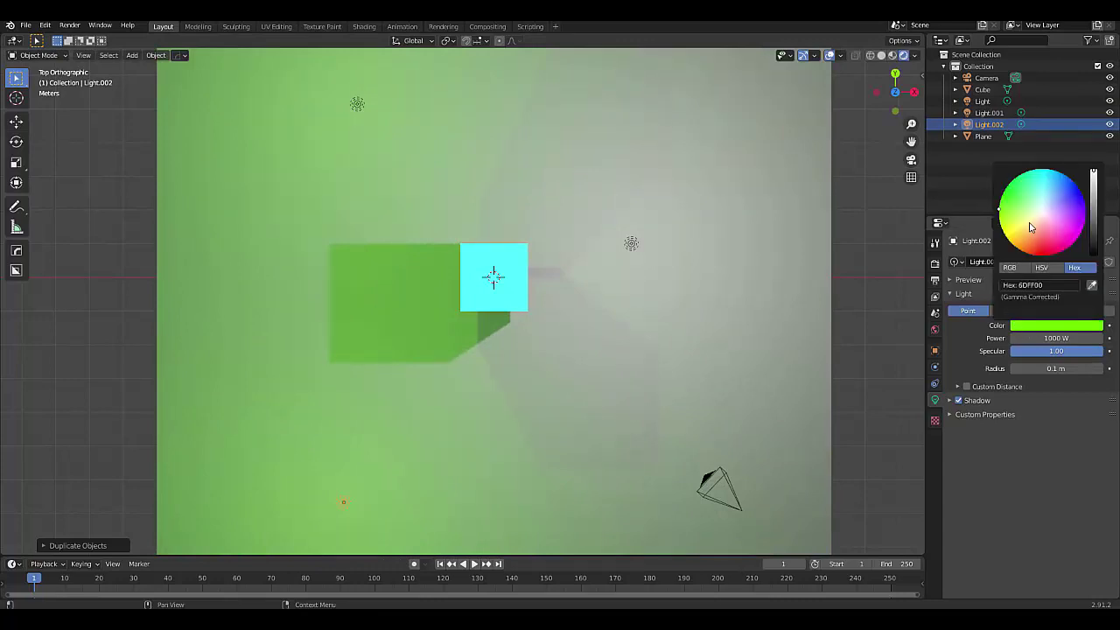
pyautogui.moveTo(1030, 226); pyautogui.dragTo(1019, 250)
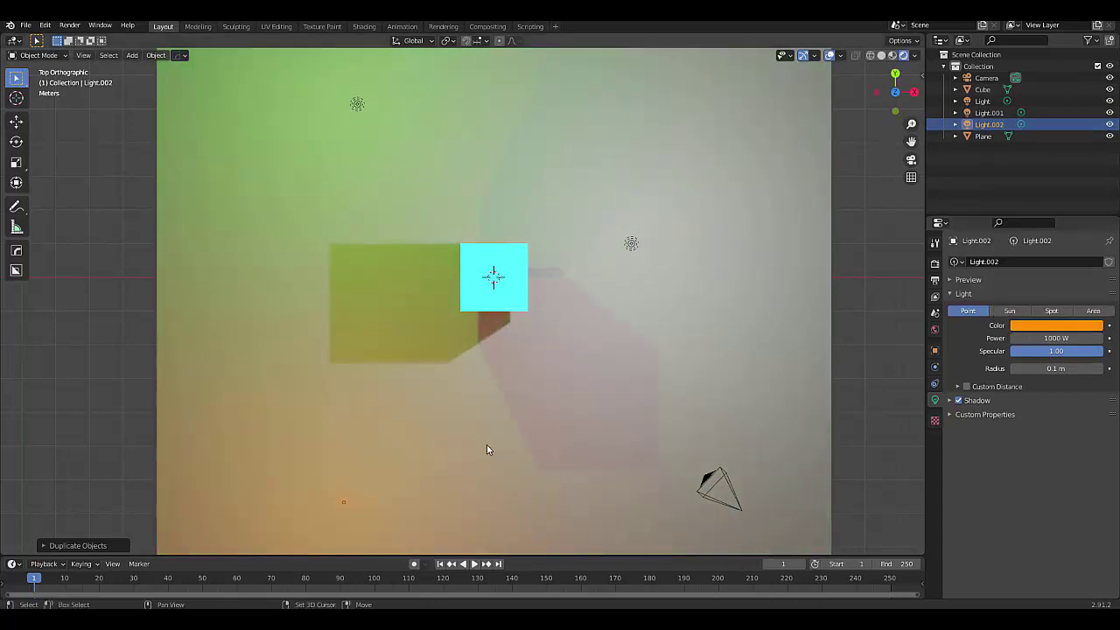
# - Add a magenta copy of the orange light, Light.003, near the camera
pyautogui.hotkey('shift', 'd')
pyautogui.click(963, 403)
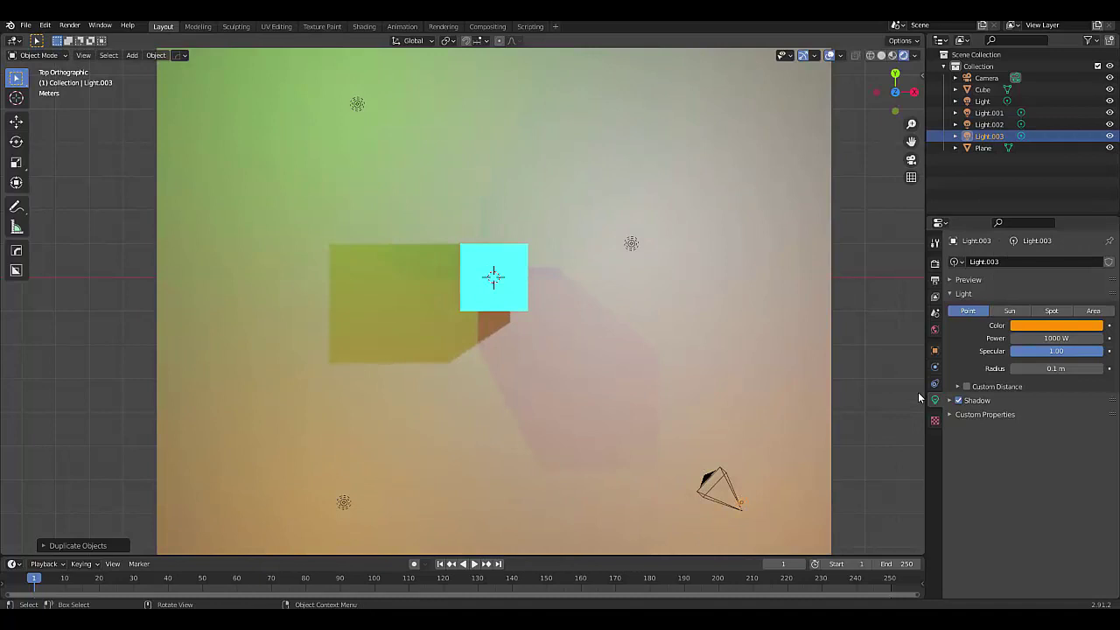
pyautogui.click(1046, 329)
pyautogui.click(1064, 225)
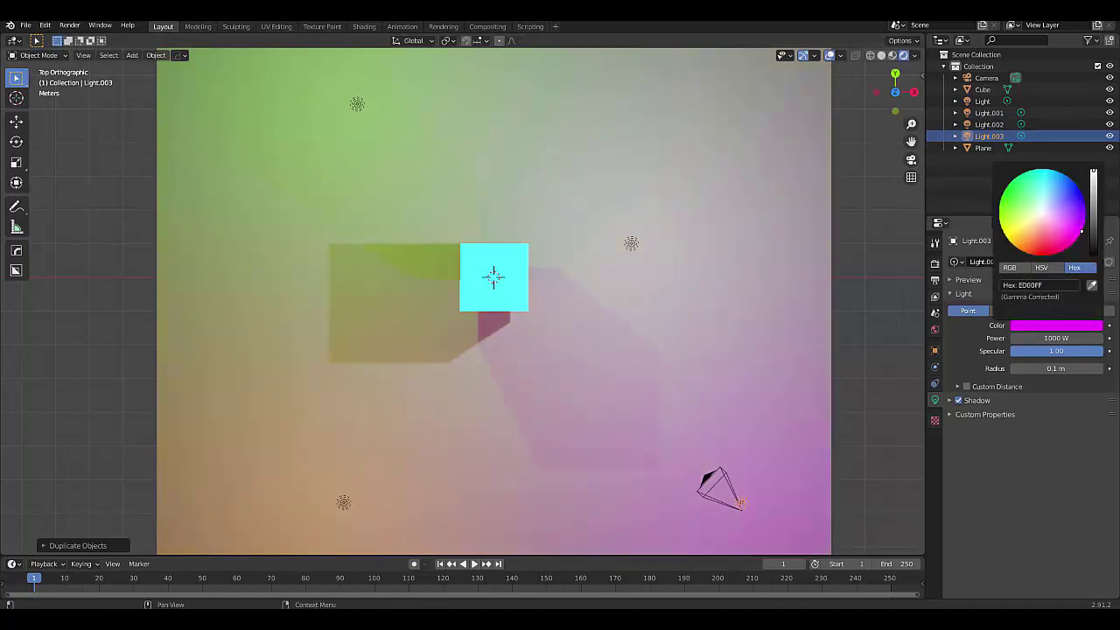
pyautogui.scroll(-4, 627, 315)
pyautogui.moveTo(626, 313); pyautogui.dragTo(544, 279, button='middle')
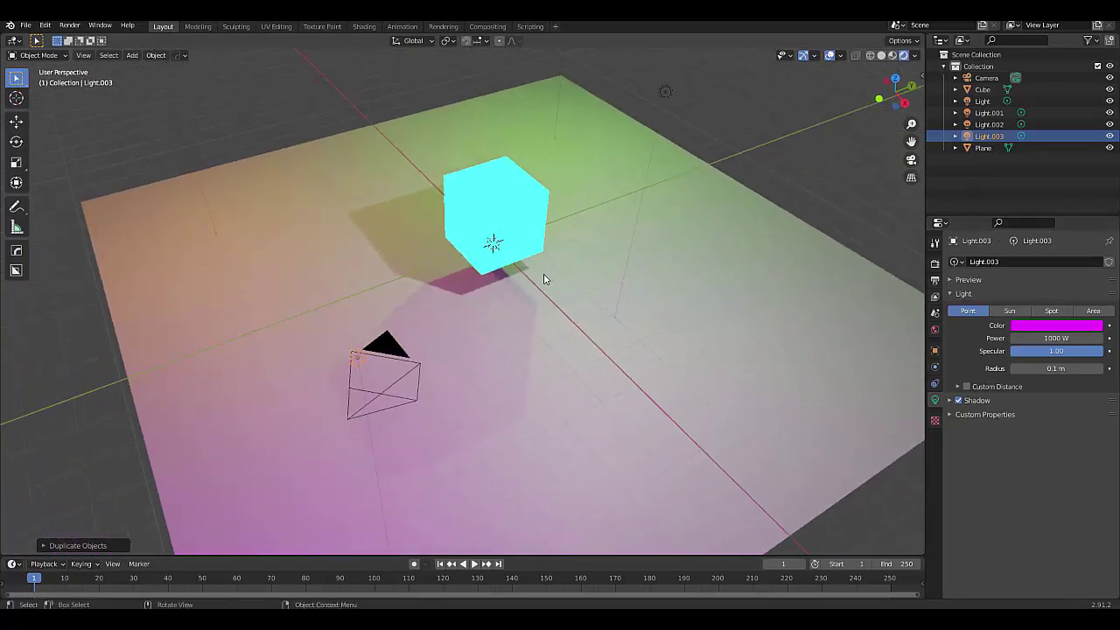
# - Add a Reflection Plane light probe to the scene
pyautogui.press('shift')
pyautogui.hotkey('shift', 'a')
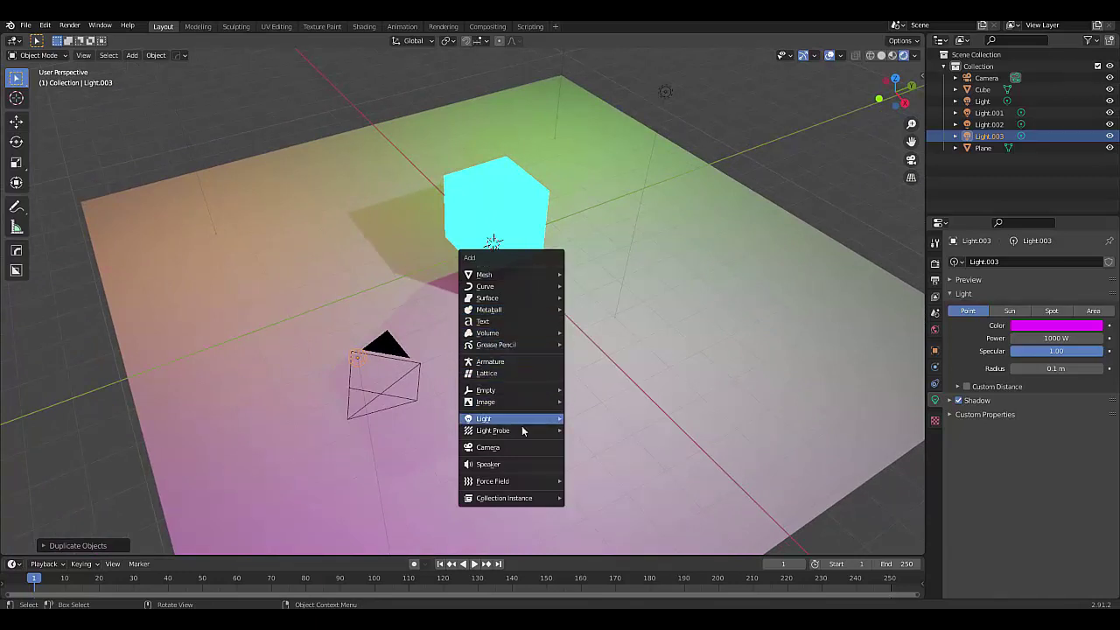
pyautogui.moveTo(511, 430)
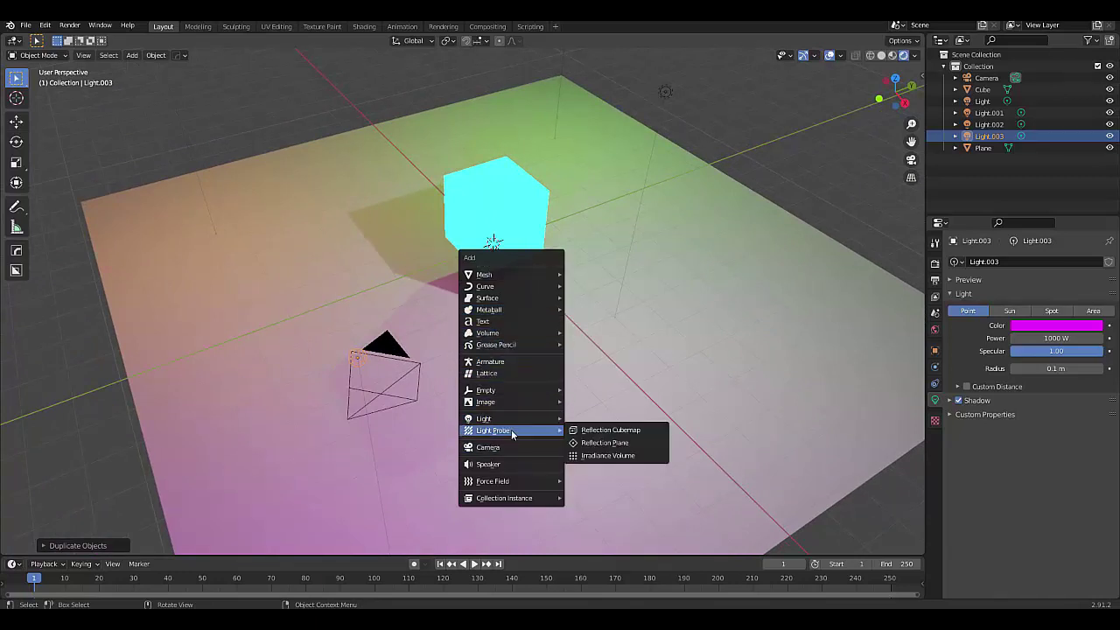
pyautogui.click(605, 443)
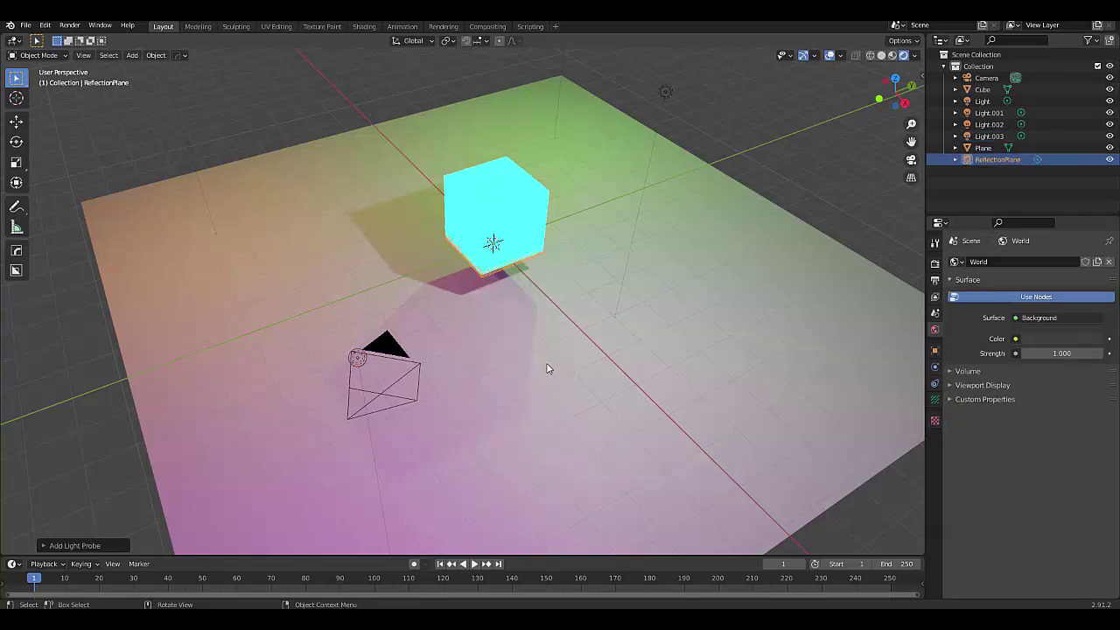
pyautogui.scroll(-1, 496, 332)
pyautogui.scroll(-5, 495, 333)
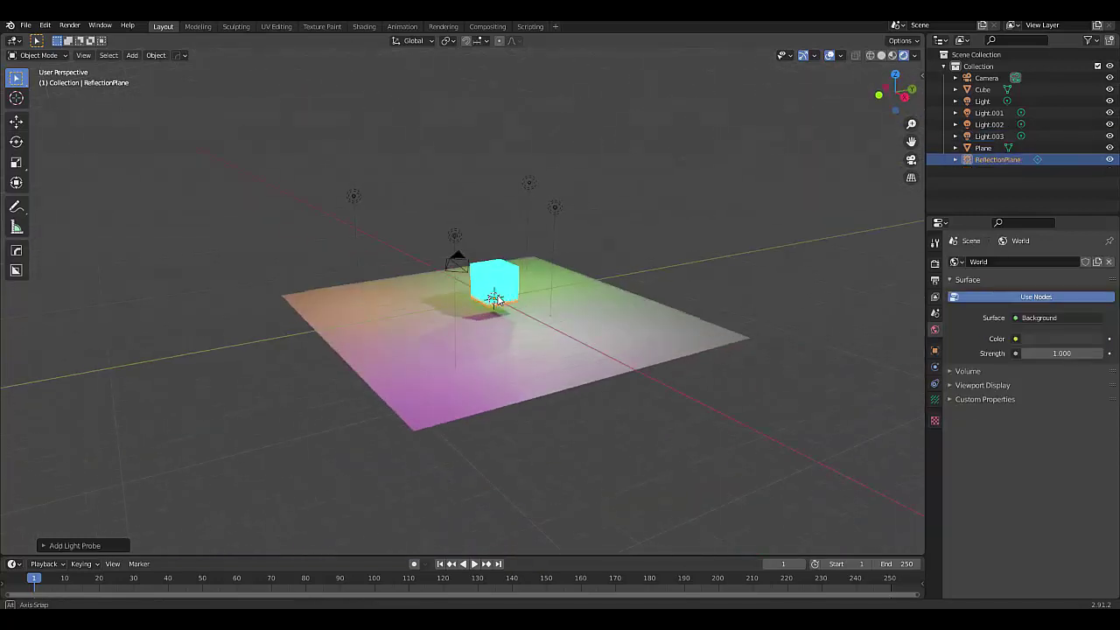
# - Scale the reflection plane probe up 10 times and lower it onto the floor
pyautogui.write('s')
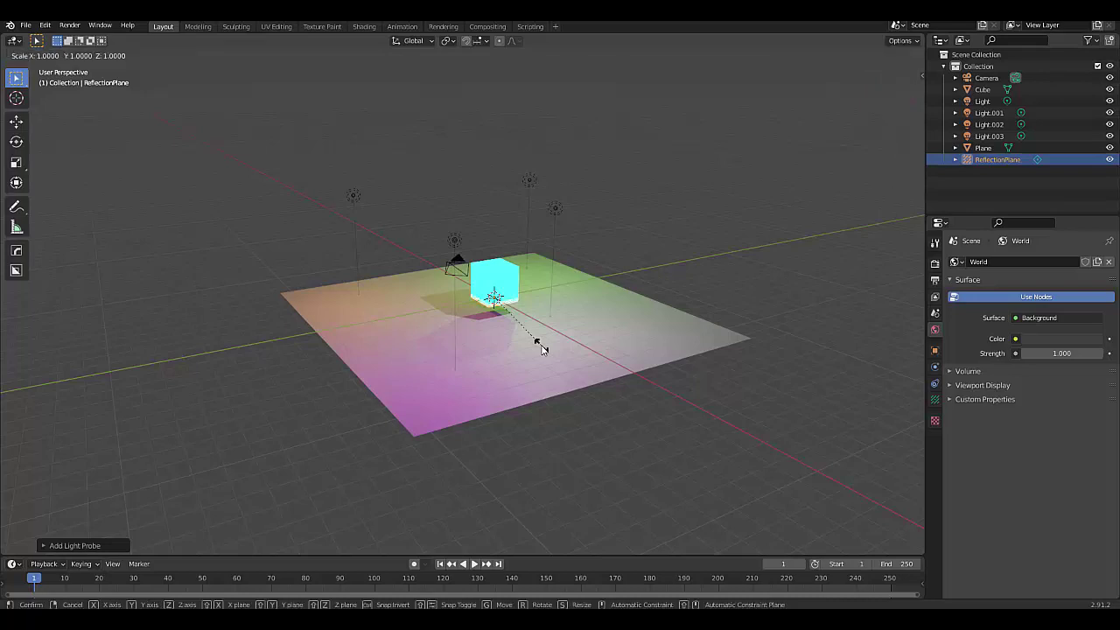
pyautogui.write('10')
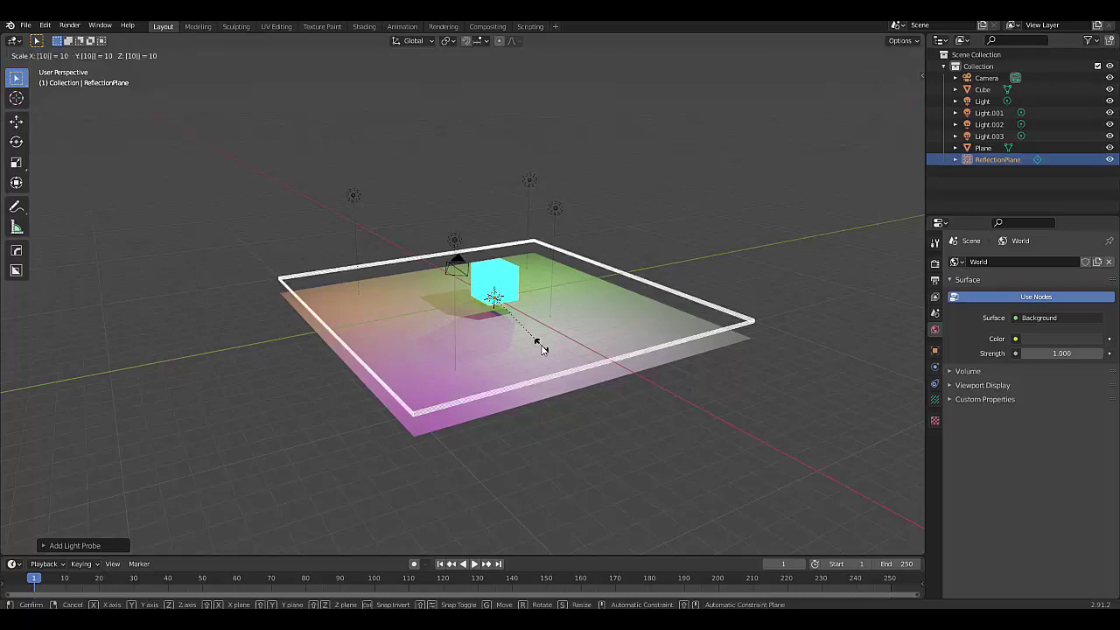
pyautogui.press('Return')
pyautogui.press('g')
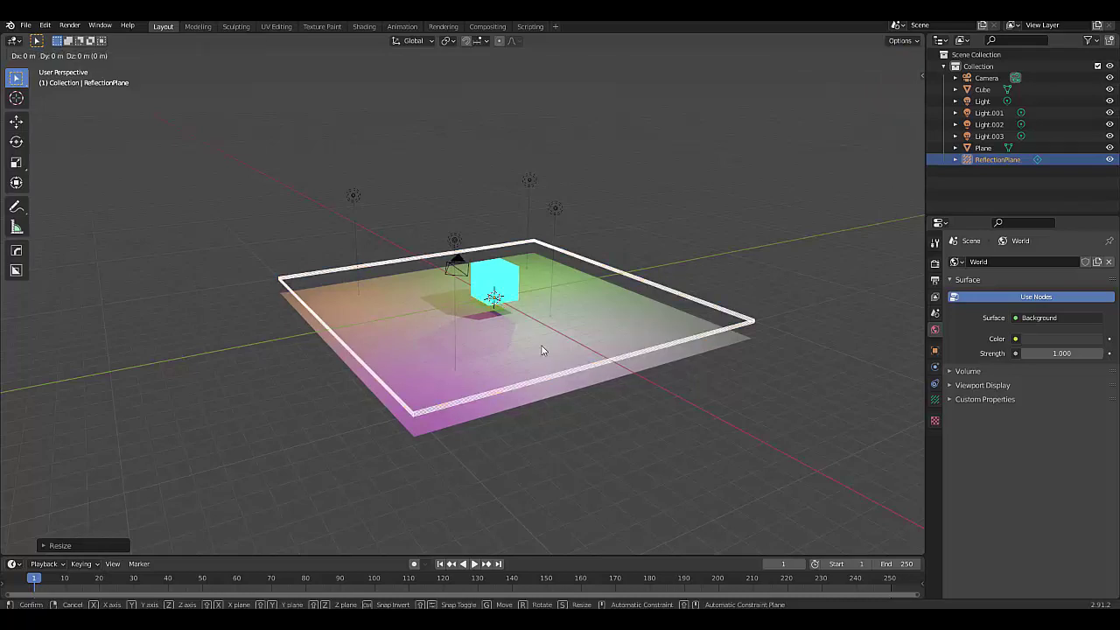
pyautogui.press('z')
pyautogui.click(542, 348)
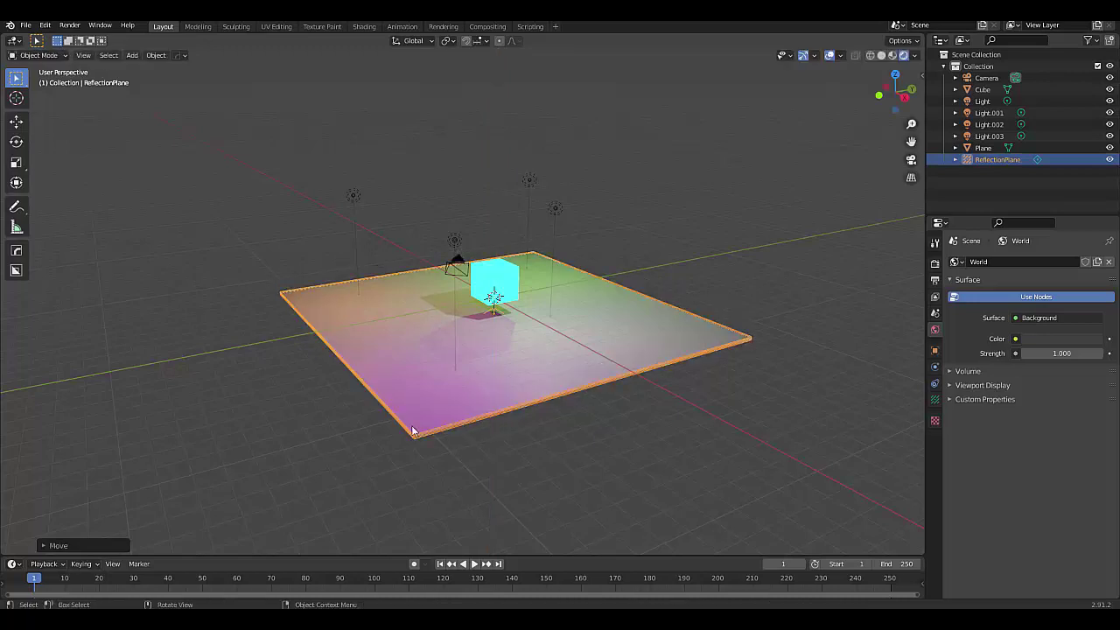
pyautogui.scroll(2, 408, 426)
pyautogui.moveTo(408, 418); pyautogui.dragTo(474, 417, button='middle')
# - Add a Reflection Cubemap light probe to the scene
pyautogui.hotkey('shift', 'a')
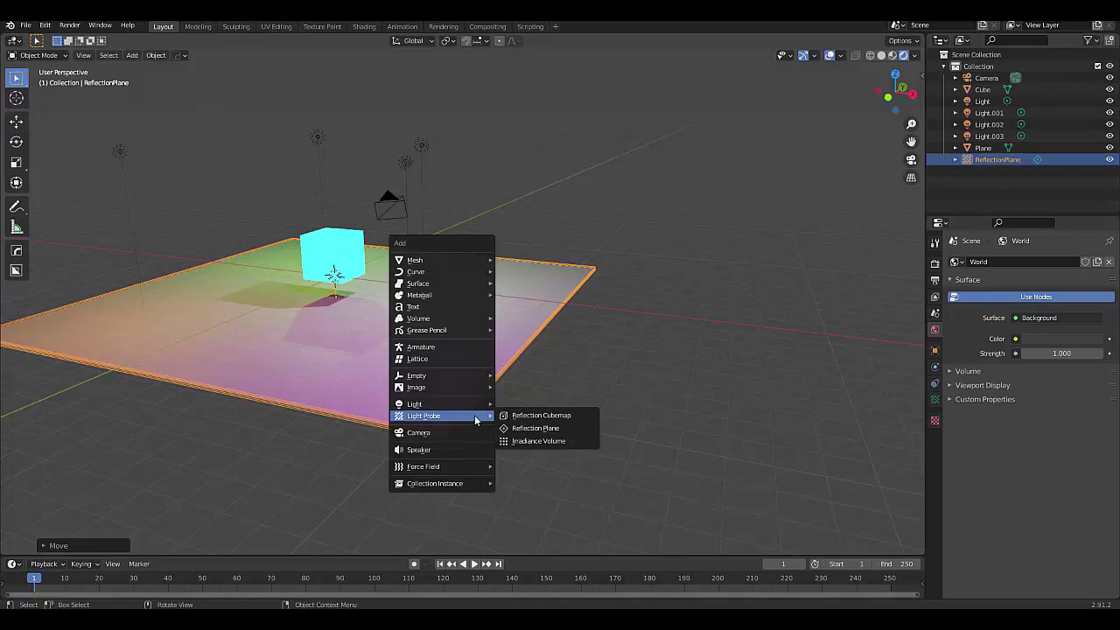
pyautogui.moveTo(444, 297)
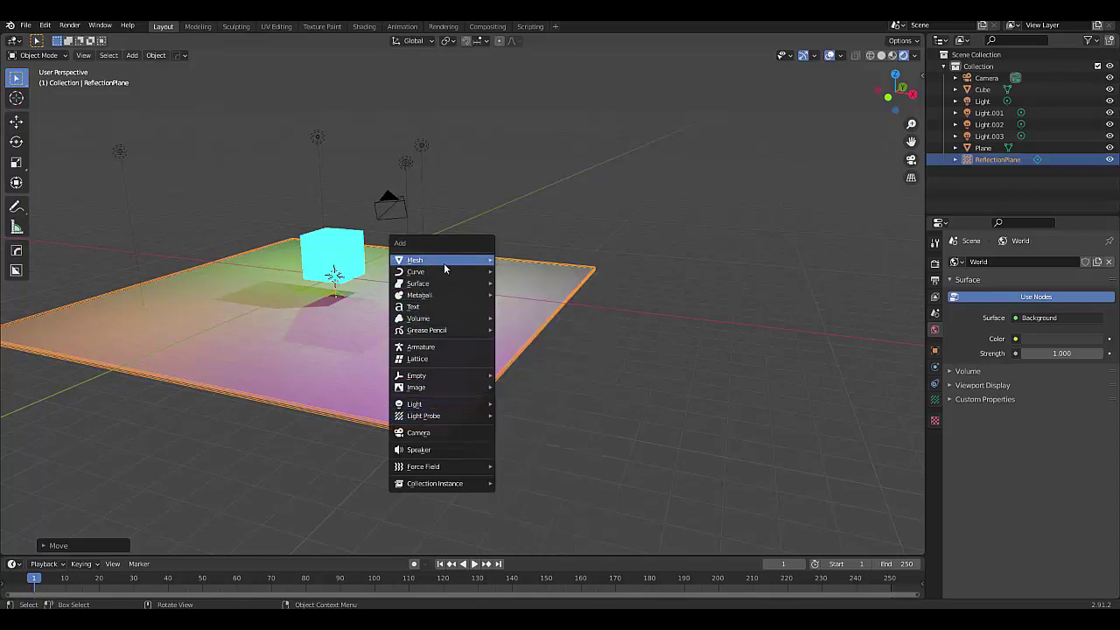
pyautogui.moveTo(449, 418)
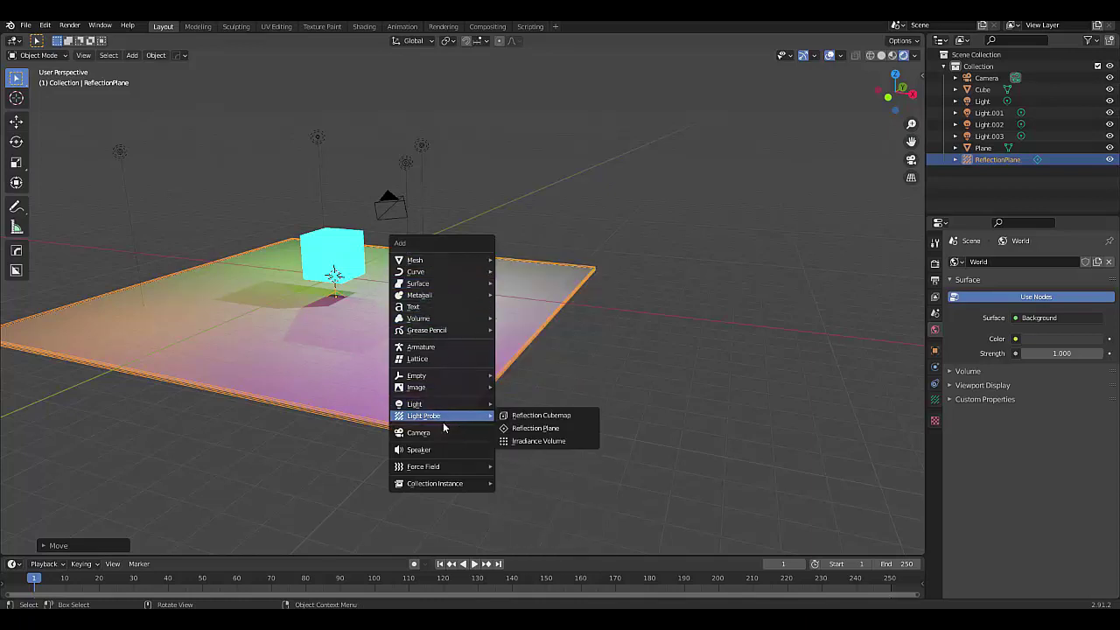
pyautogui.click(544, 416)
pyautogui.moveTo(422, 298)
pyautogui.mouseDown(button='middle')
pyautogui.moveTo(363, 280)
pyautogui.moveTo(376, 263)
pyautogui.moveTo(416, 295)
pyautogui.mouseUp(button='middle')
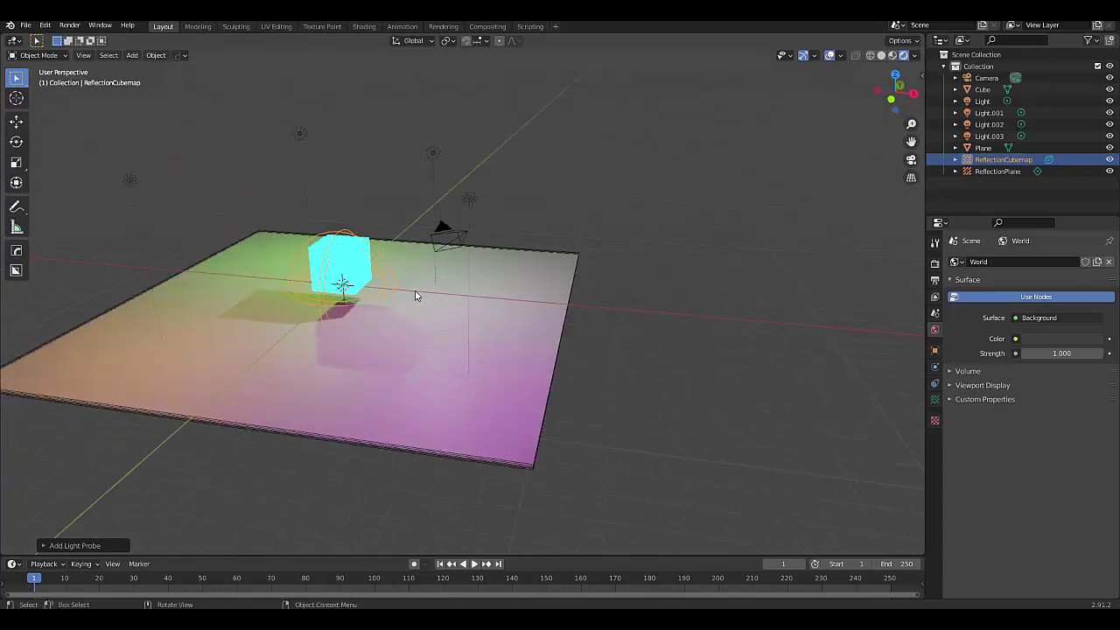
pyautogui.scroll(3, 354, 278)
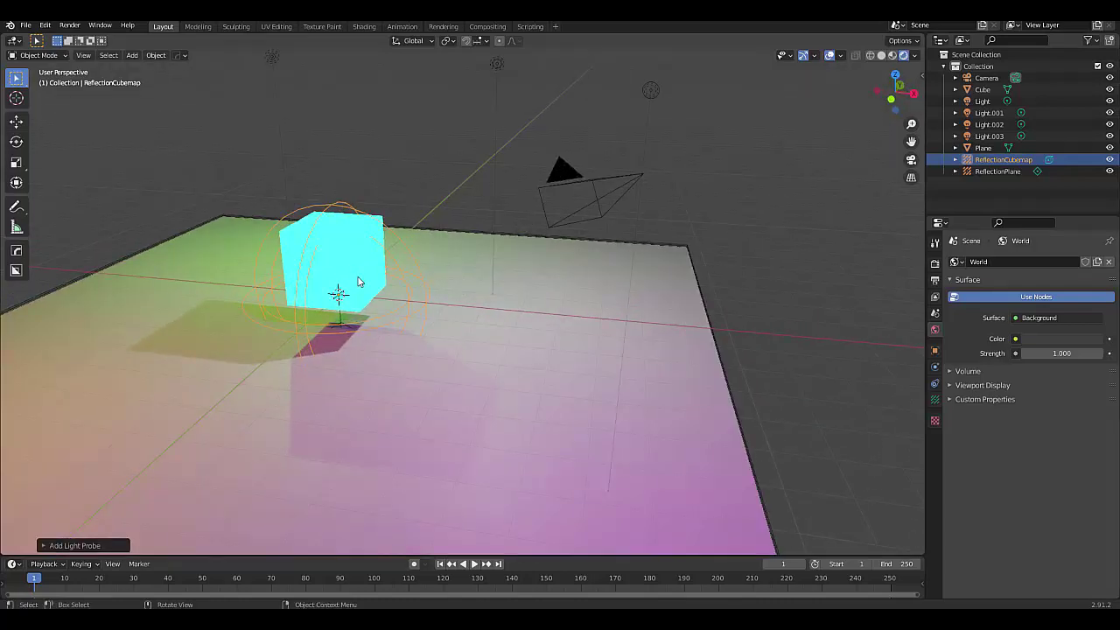
# - Raise the cubemap probe 1 m so it surrounds the glowing cube
pyautogui.write('gz')
pyautogui.write('1')
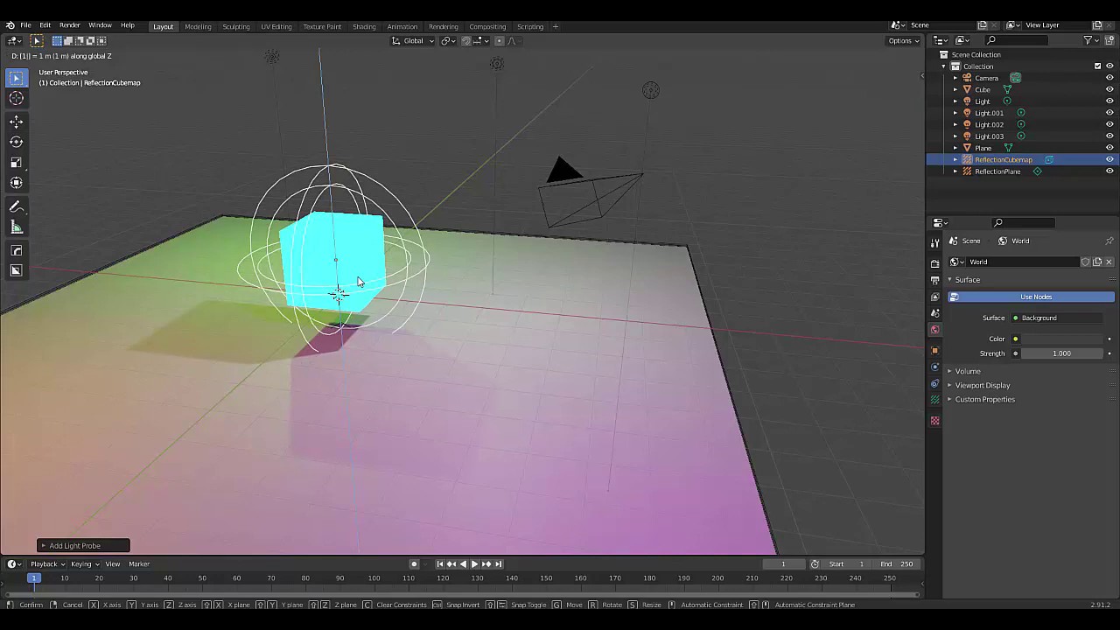
pyautogui.press('Return')
pyautogui.moveTo(358, 282)
pyautogui.mouseDown(button='middle')
pyautogui.moveTo(262, 261)
pyautogui.moveTo(275, 293)
pyautogui.moveTo(340, 287)
pyautogui.mouseUp(button='middle')
pyautogui.hotkey('shift', 'a')
pyautogui.moveTo(345, 290)
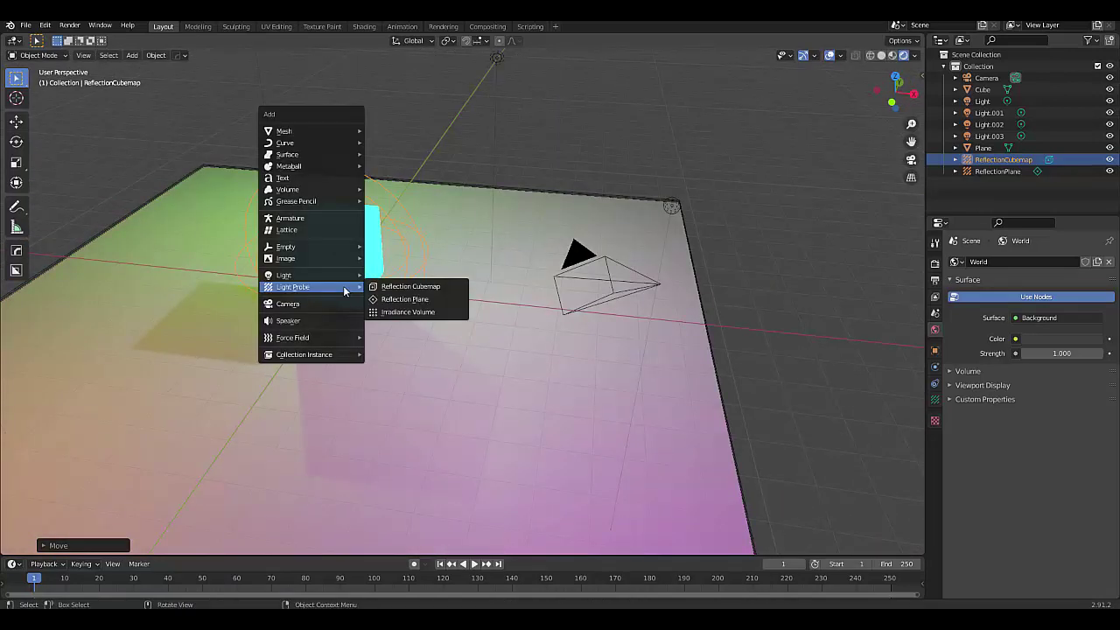
# - Add an Irradiance Volume light probe and scale it up tenfold
pyautogui.click(406, 314)
pyautogui.scroll(-3, 505, 374)
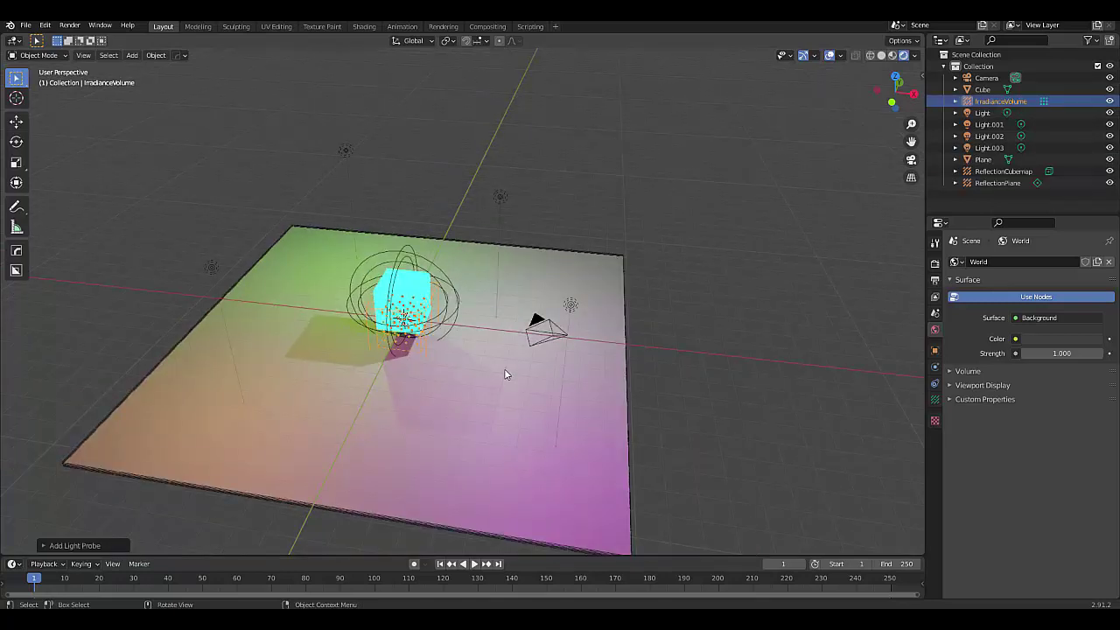
pyautogui.write('s')
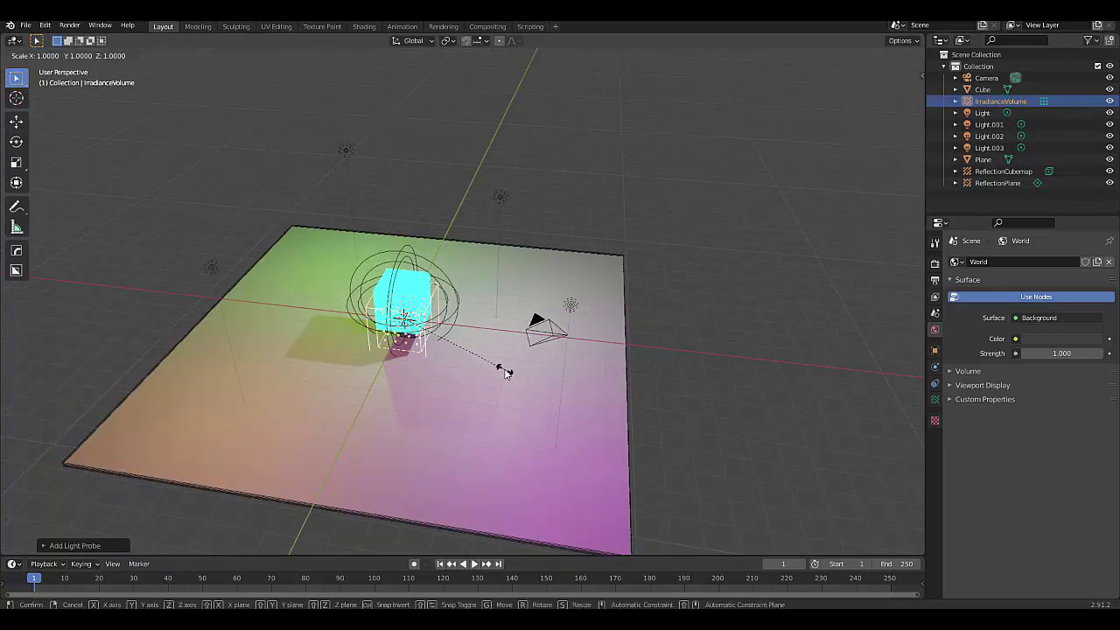
pyautogui.write('10')
pyautogui.press('Return')
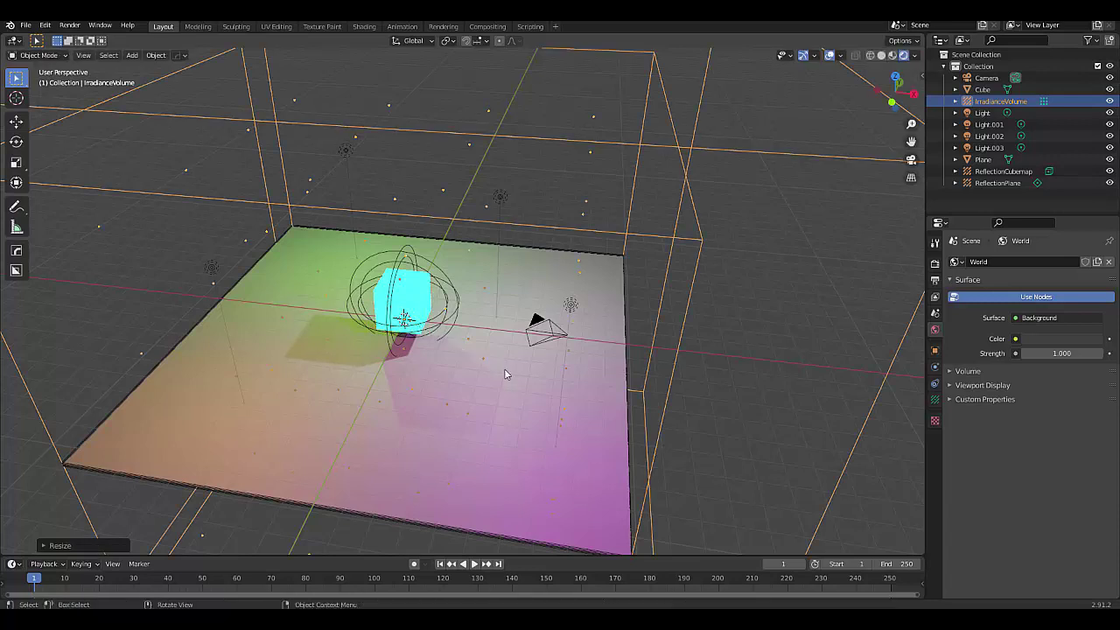
pyautogui.scroll(-3, 504, 369)
# - In front view, squash the irradiance volume to 0.5 of its height on Z
pyautogui.press('KP_1')
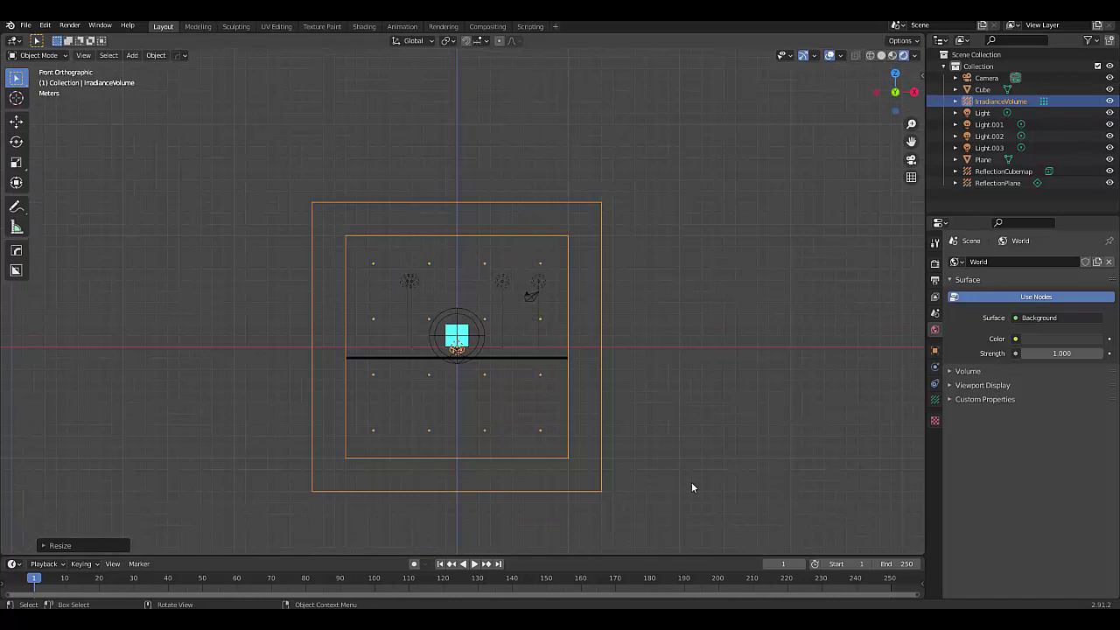
pyautogui.press('s')
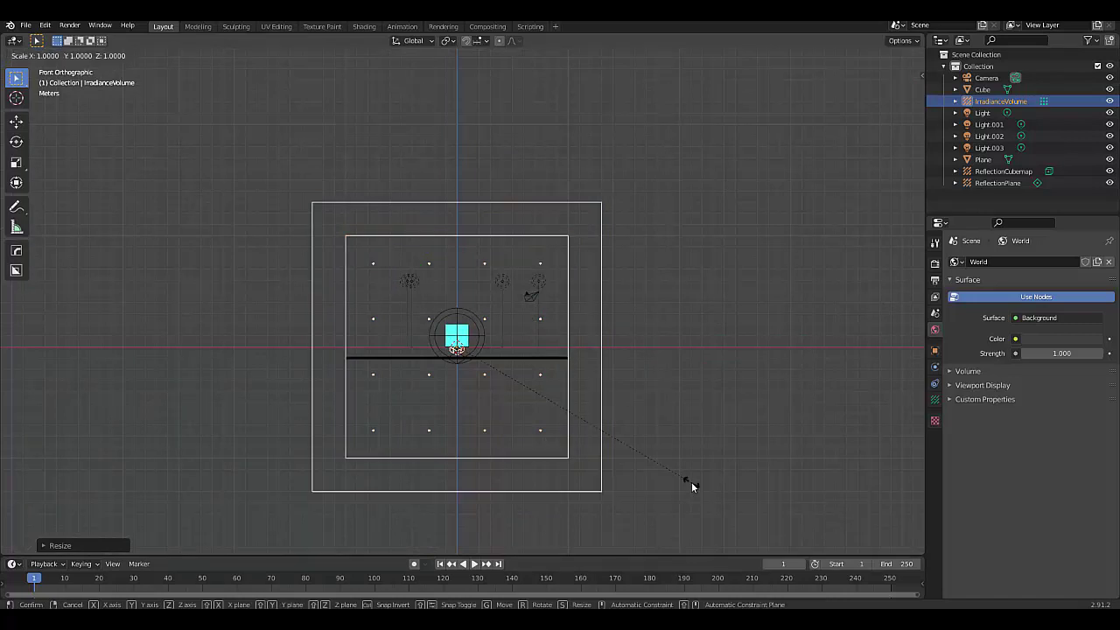
pyautogui.press('z')
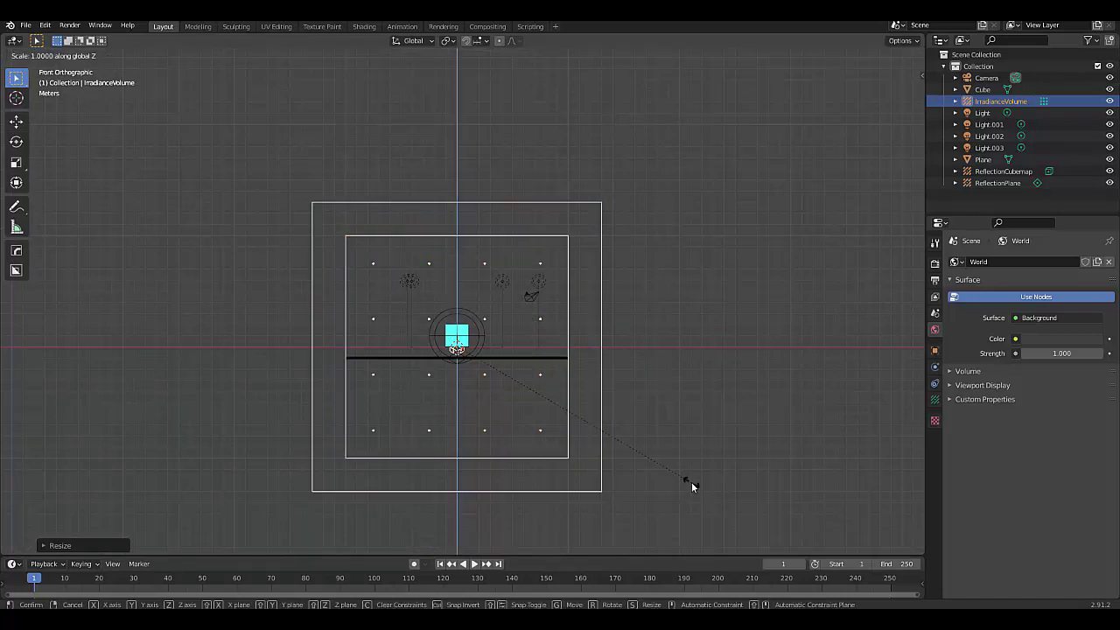
pyautogui.write('0.5')
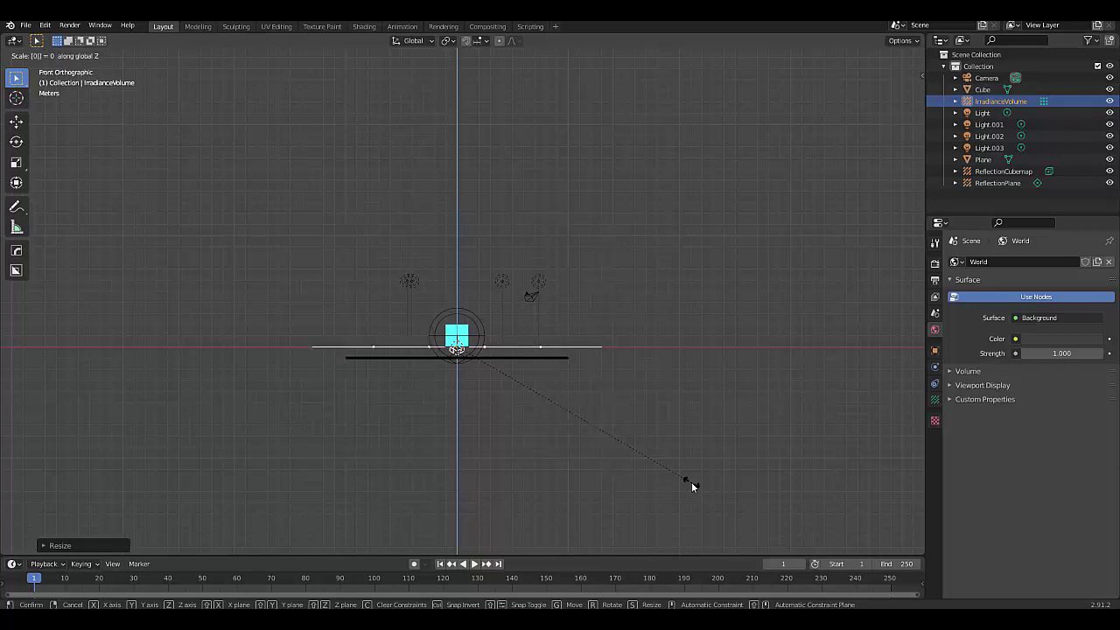
pyautogui.press('Return')
pyautogui.scroll(2, 479, 380)
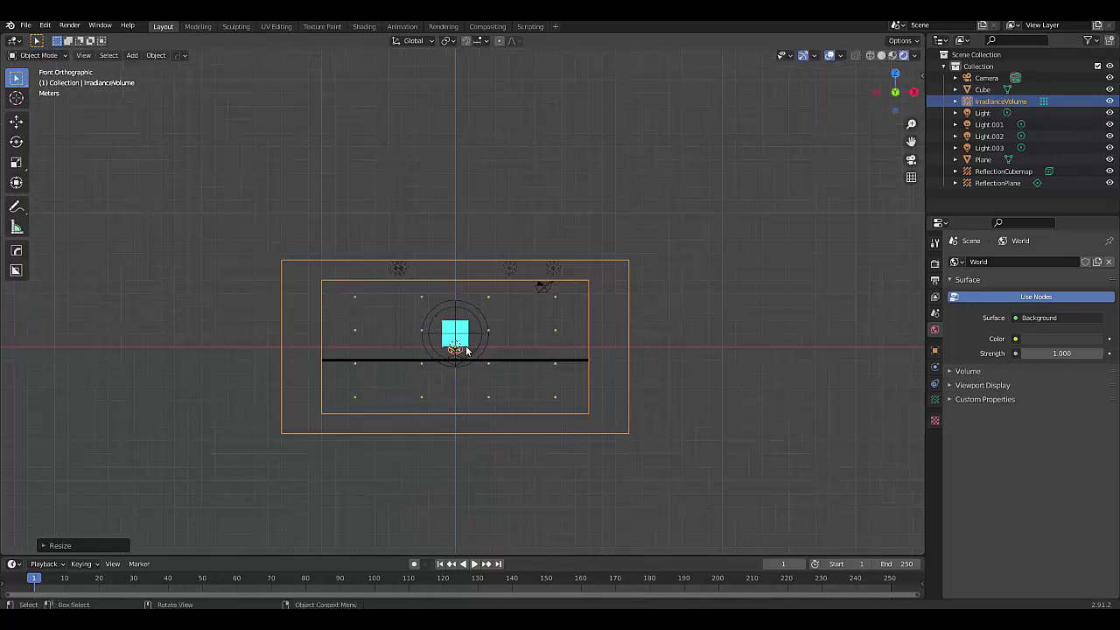
# - Raise the irradiance volume 3 m along Z to enclose the cube and floor
pyautogui.press('g')
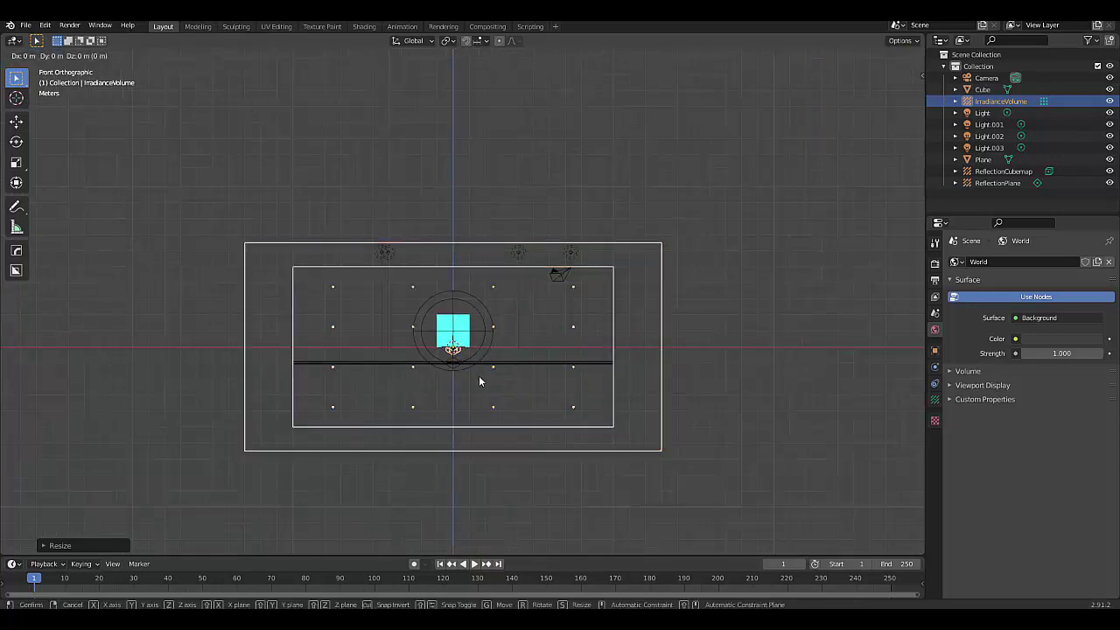
pyautogui.press('z')
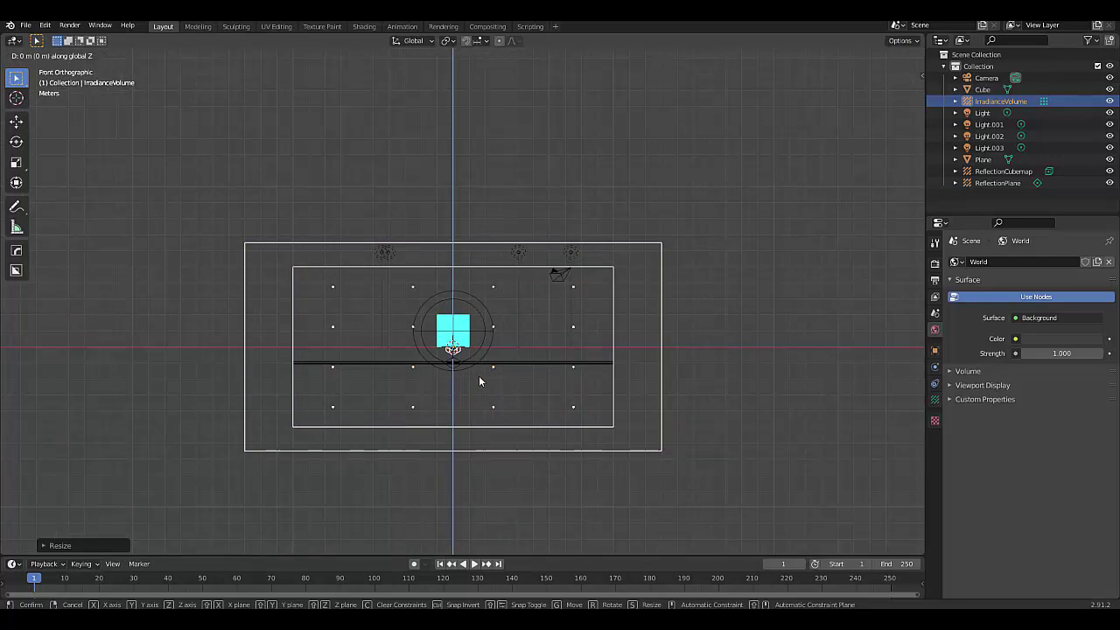
pyautogui.write('2')
pyautogui.press('BackSpace')
pyautogui.write('3')
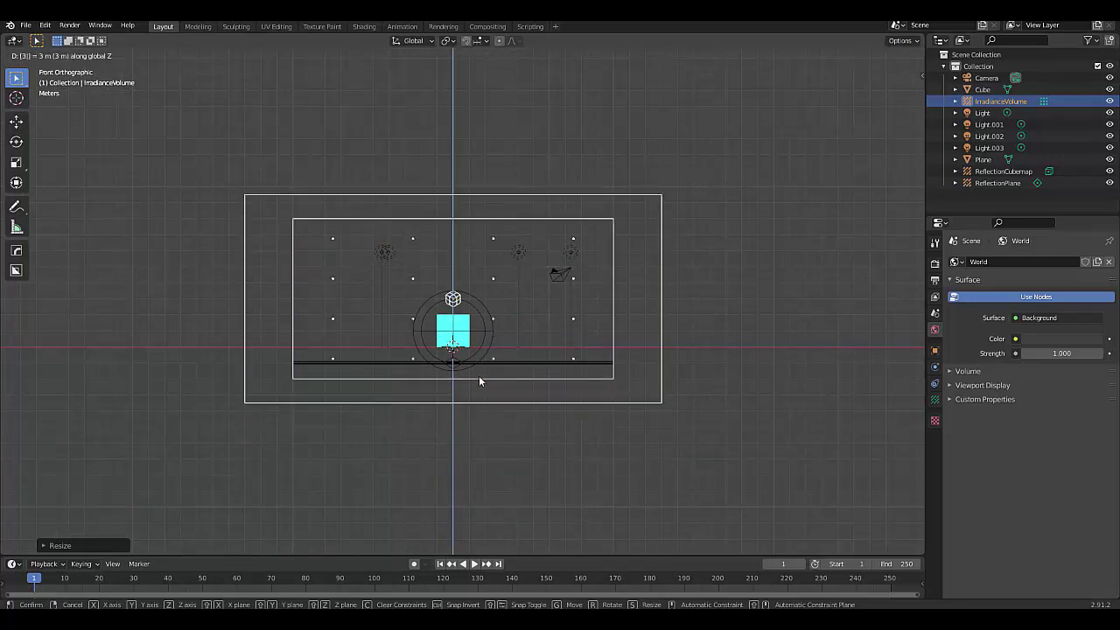
pyautogui.press('Return')
pyautogui.scroll(-3, 479, 381)
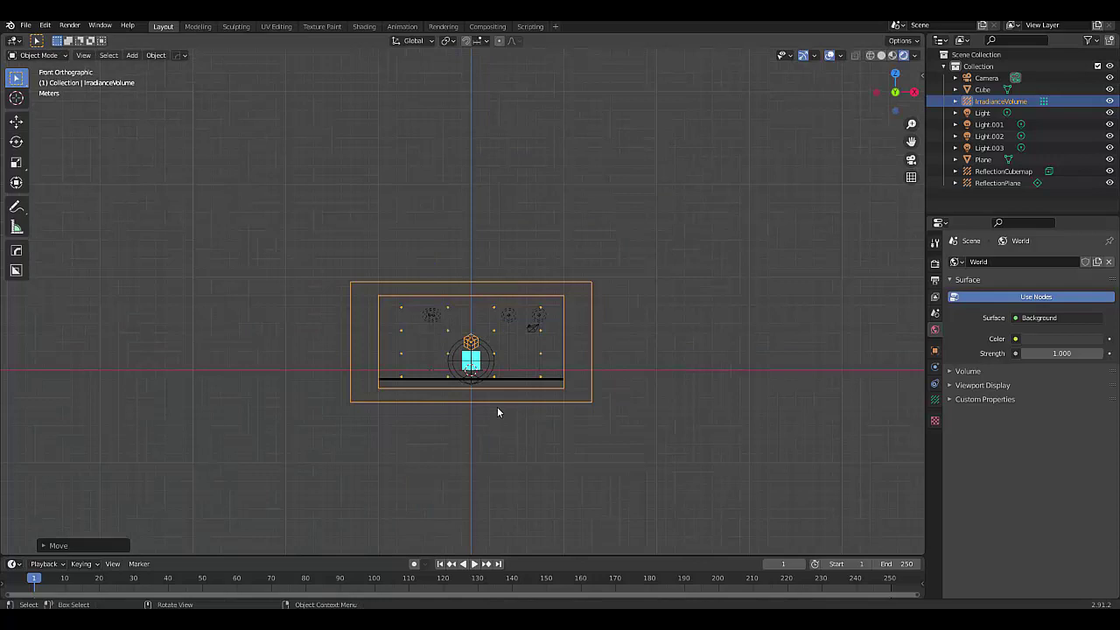
pyautogui.moveTo(497, 411); pyautogui.dragTo(333, 465, button='middle')
pyautogui.scroll(-5, 394, 477)
pyautogui.scroll(8, 449, 494)
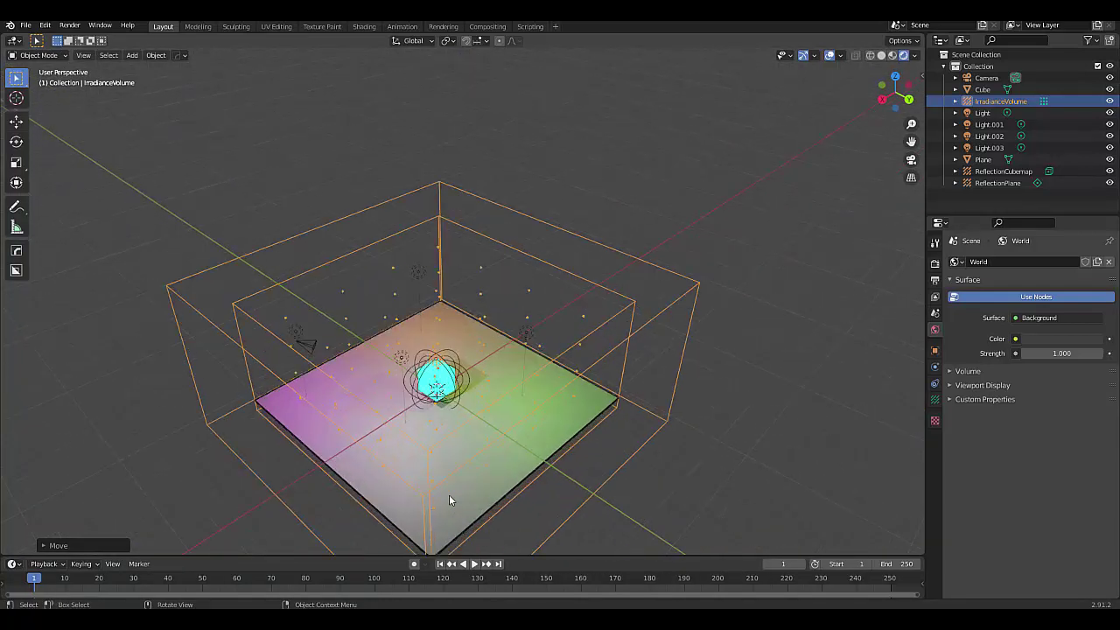
# - Set the IrradianceVolume resolution to 10 on X, Y and Z
pyautogui.click(934, 399)
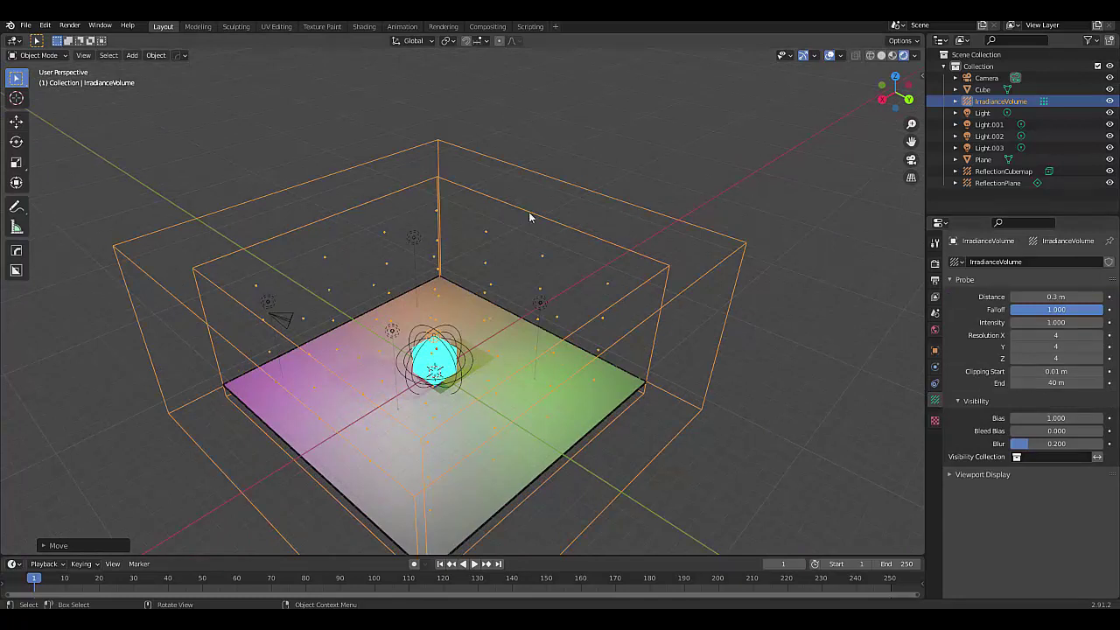
pyautogui.click(1057, 335)
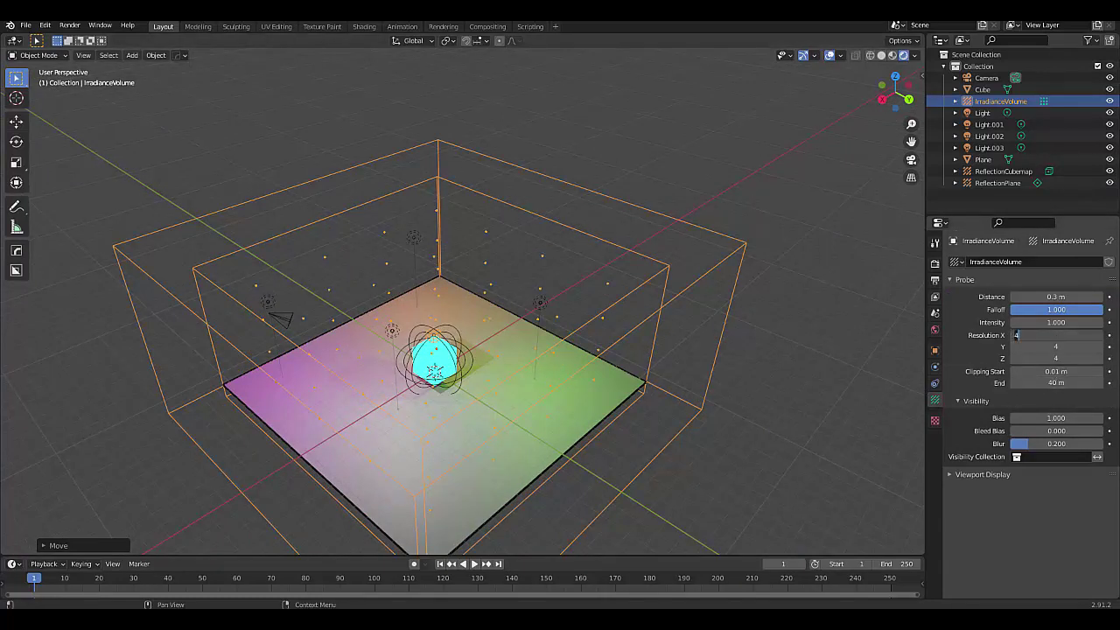
pyautogui.press('Tab')
pyautogui.write('10')
pyautogui.press('Return')
pyautogui.click(1056, 358)
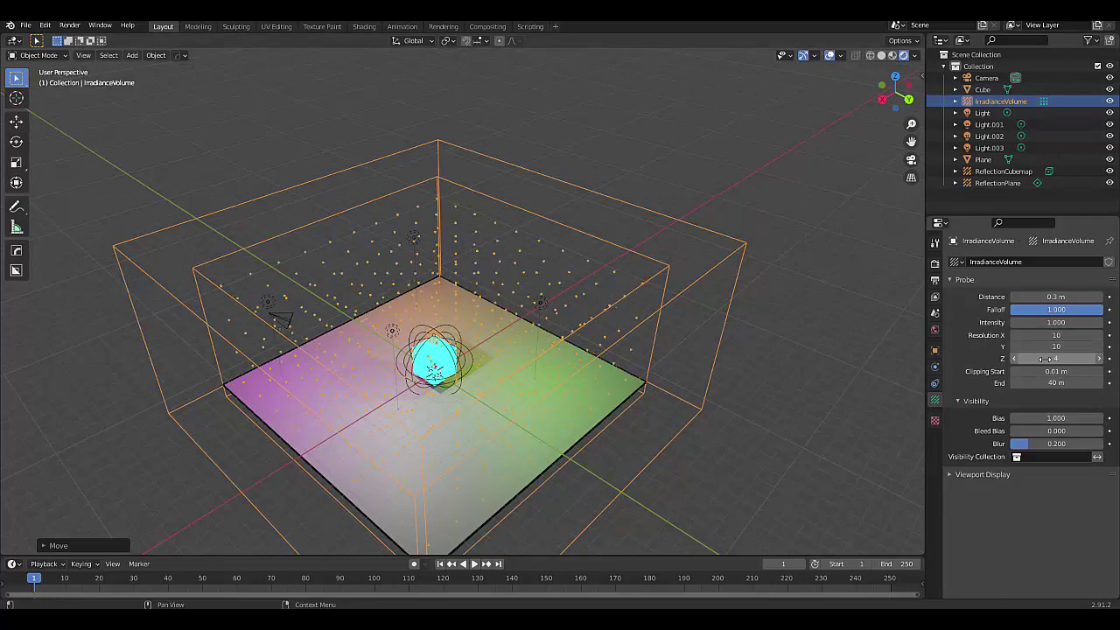
pyautogui.write('10')
pyautogui.press('Return')
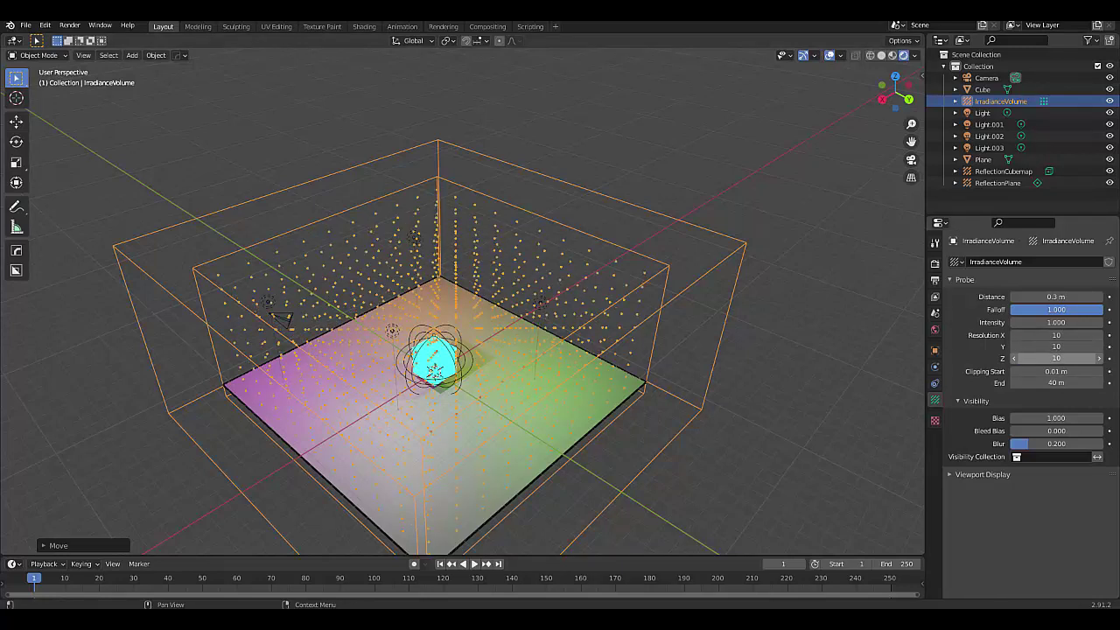
# - Inspect the denser probe grid, then look through the scene camera
pyautogui.moveTo(648, 370); pyautogui.dragTo(747, 266, button='middle')
pyautogui.scroll(2, 746, 266)
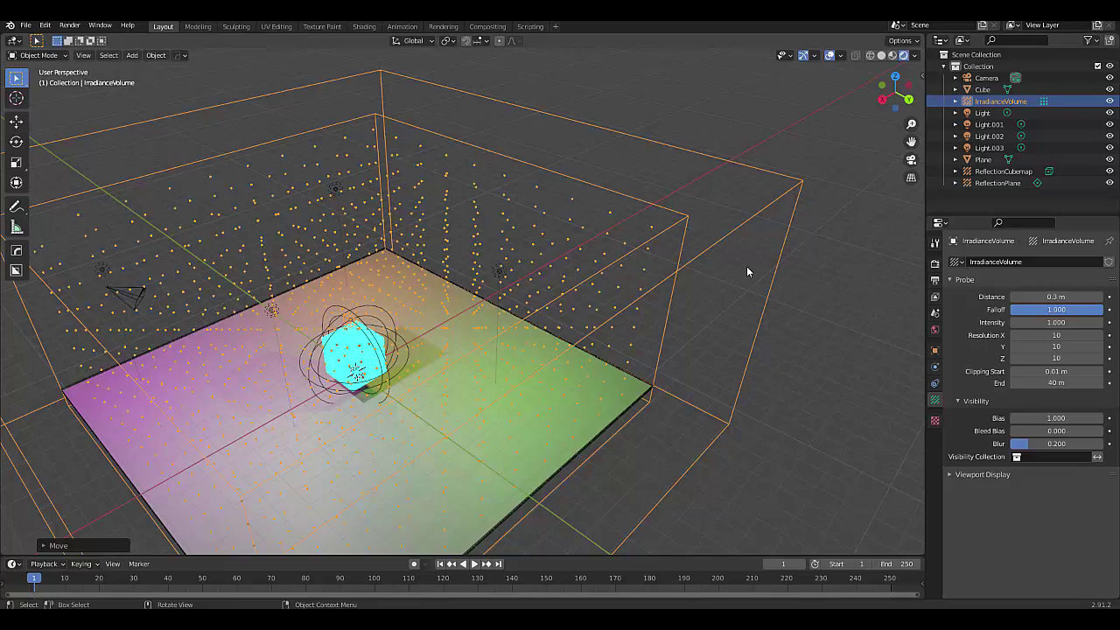
pyautogui.click(911, 160)
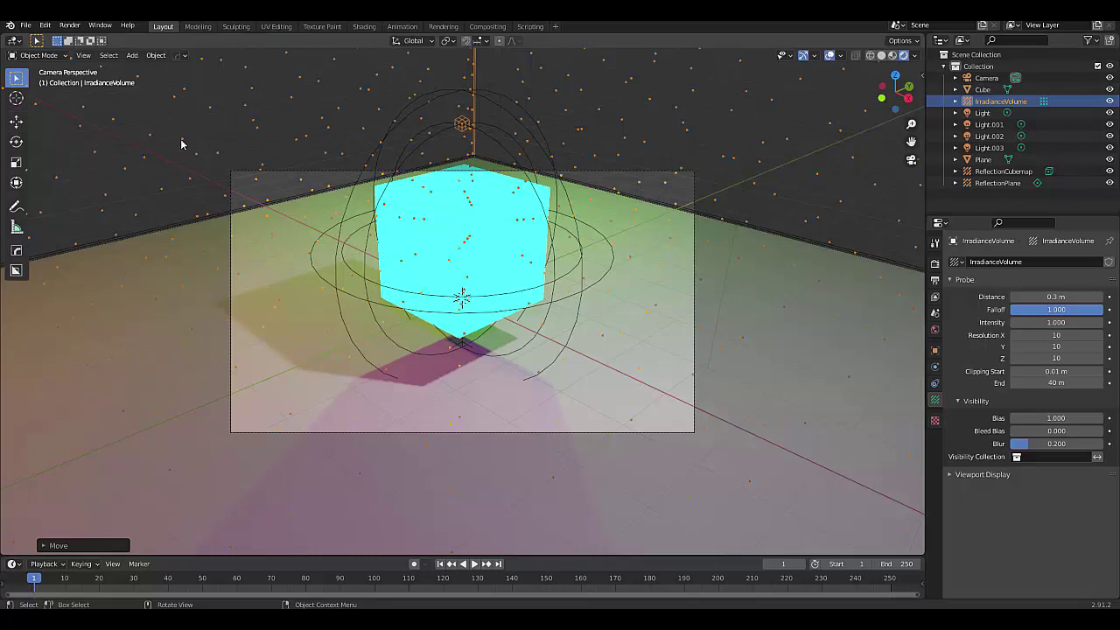
# - Bake indirect lighting in Render Properties, then select the cube and cancel a move, leaving it in place
pyautogui.click(935, 263)
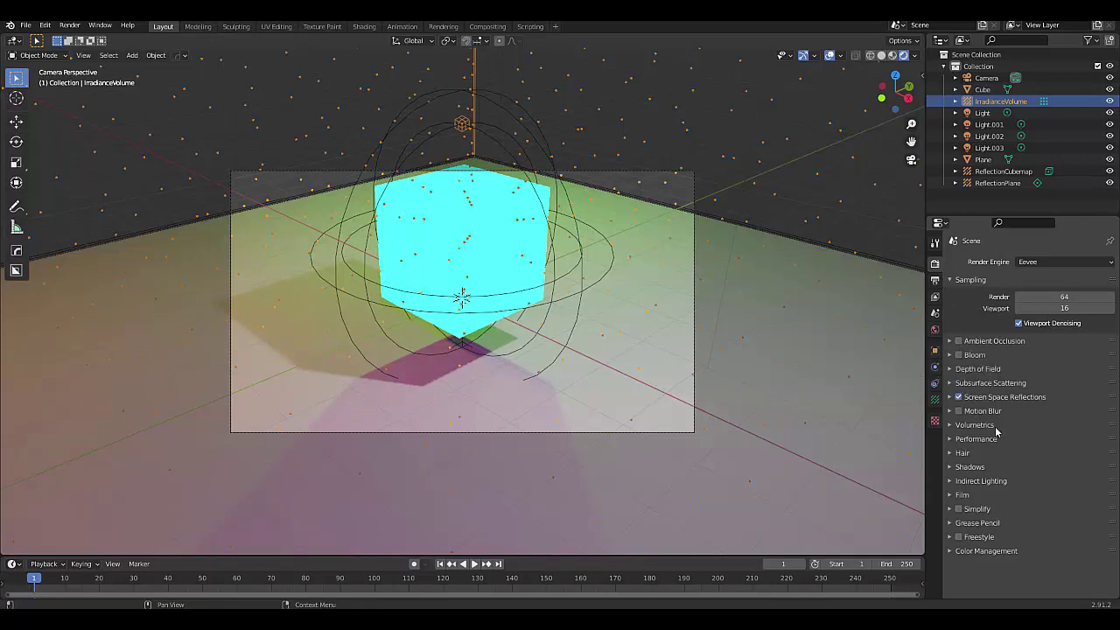
pyautogui.click(982, 481)
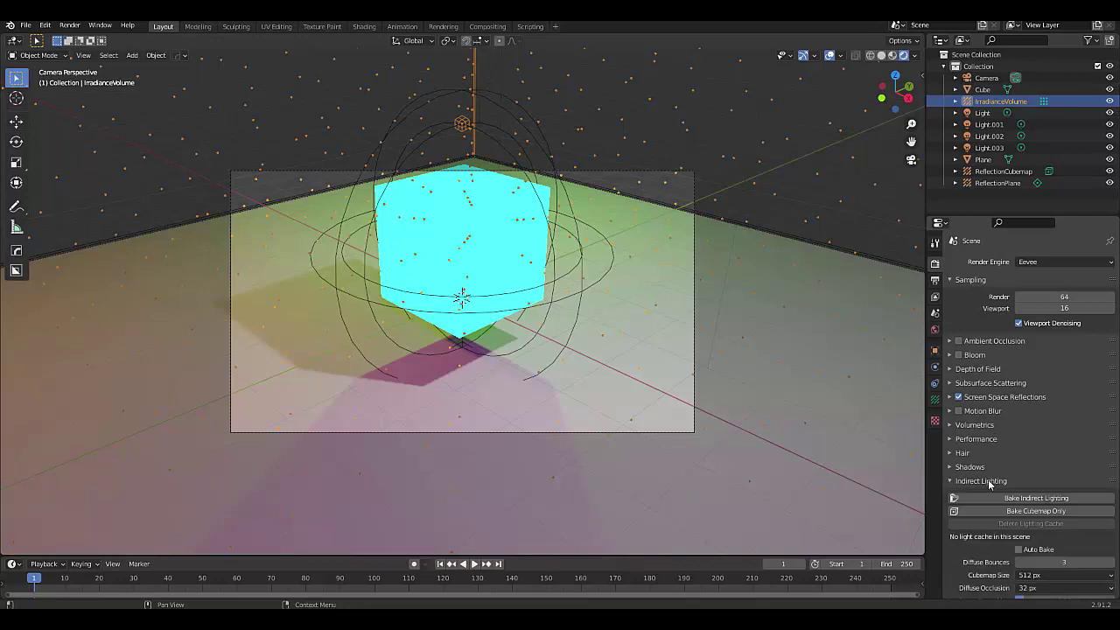
pyautogui.click(1029, 499)
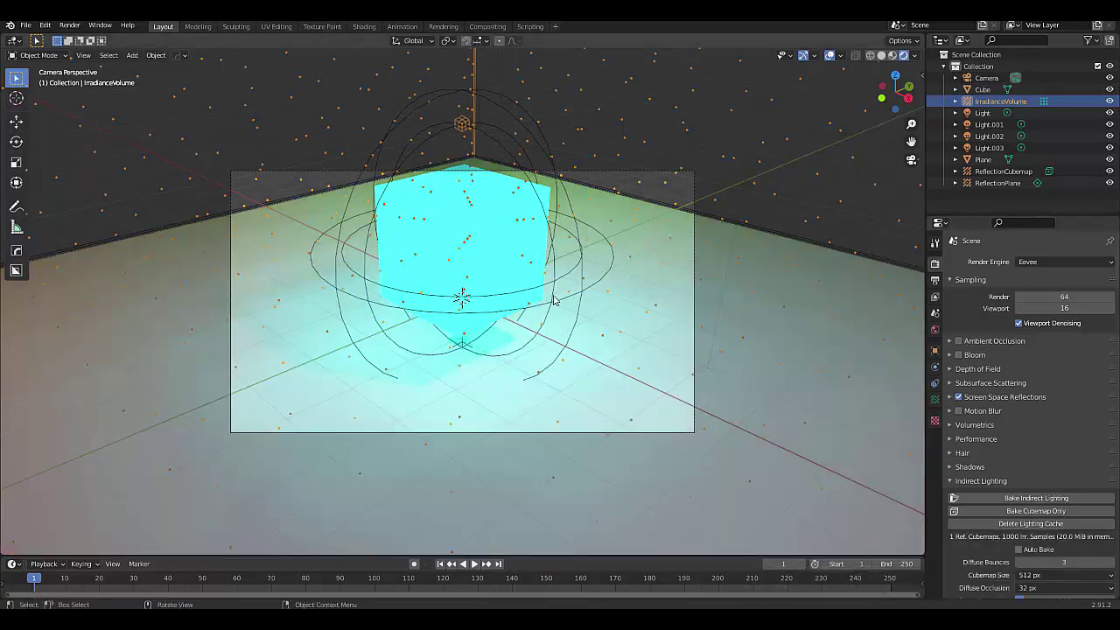
pyautogui.click(495, 254)
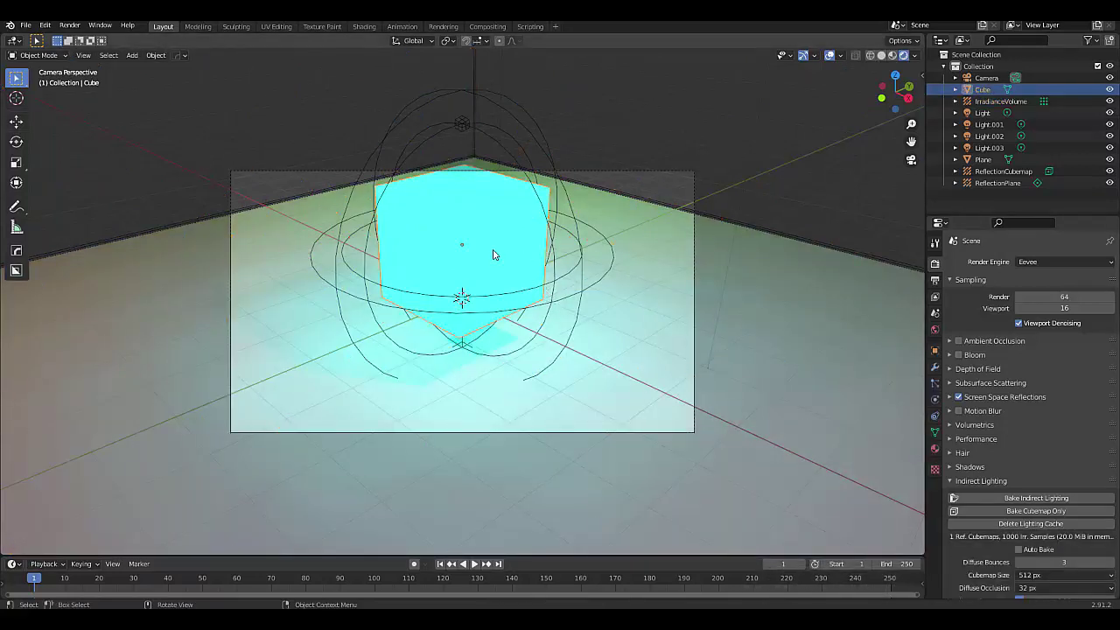
pyautogui.press('g')
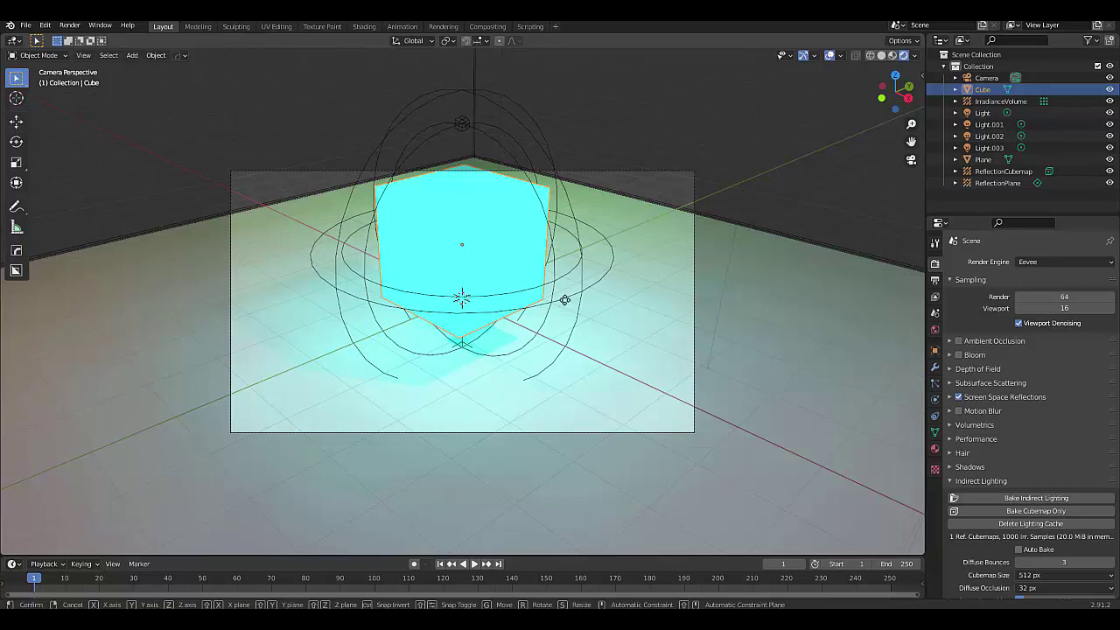
pyautogui.rightClick(531, 396)
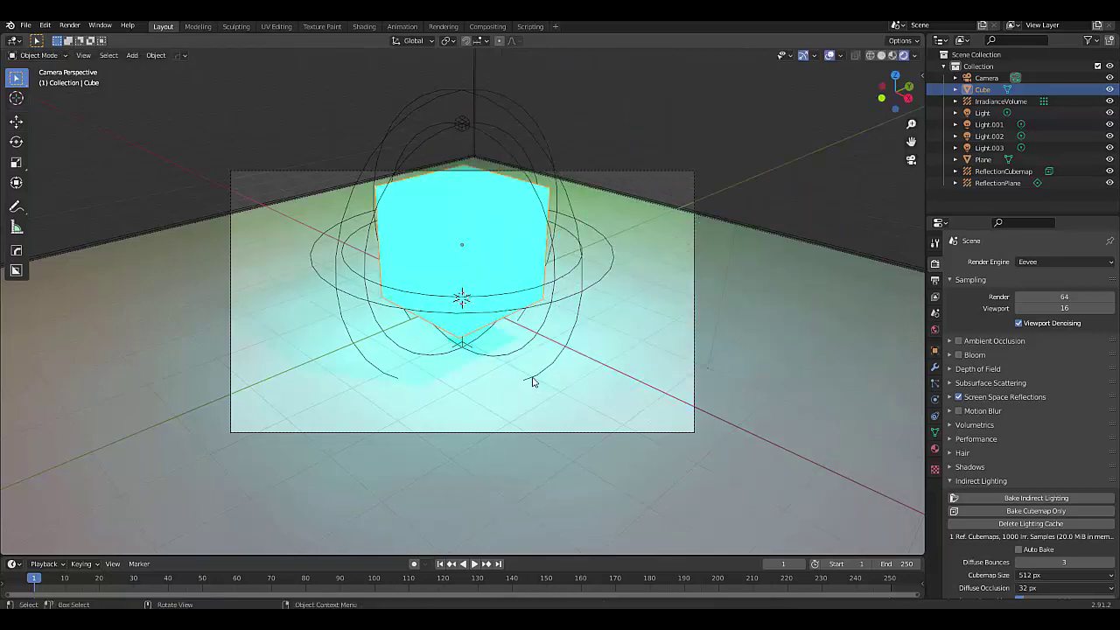
# - Enable Bloom and set its radius to 3
pyautogui.click(958, 354)
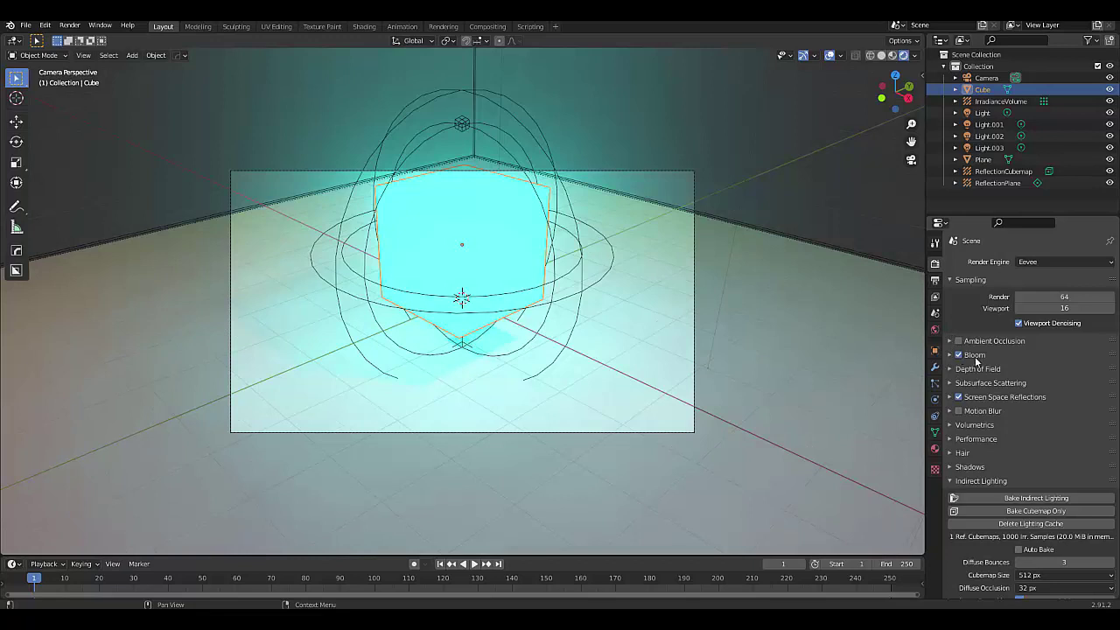
pyautogui.click(978, 355)
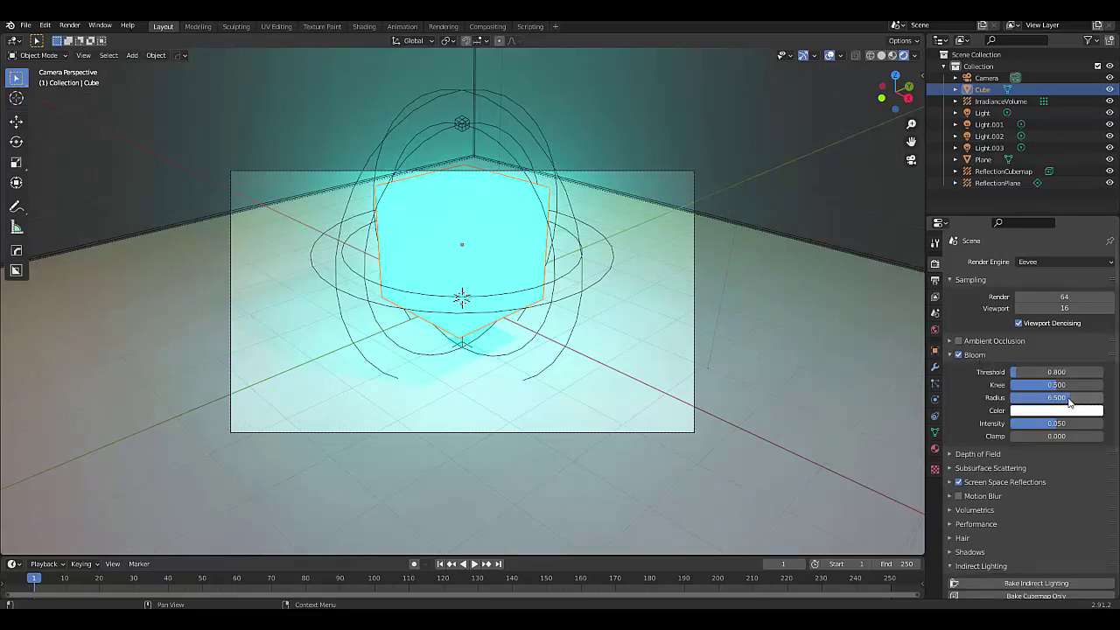
pyautogui.moveTo(1068, 398); pyautogui.dragTo(1050, 398)
pyautogui.click(1050, 398)
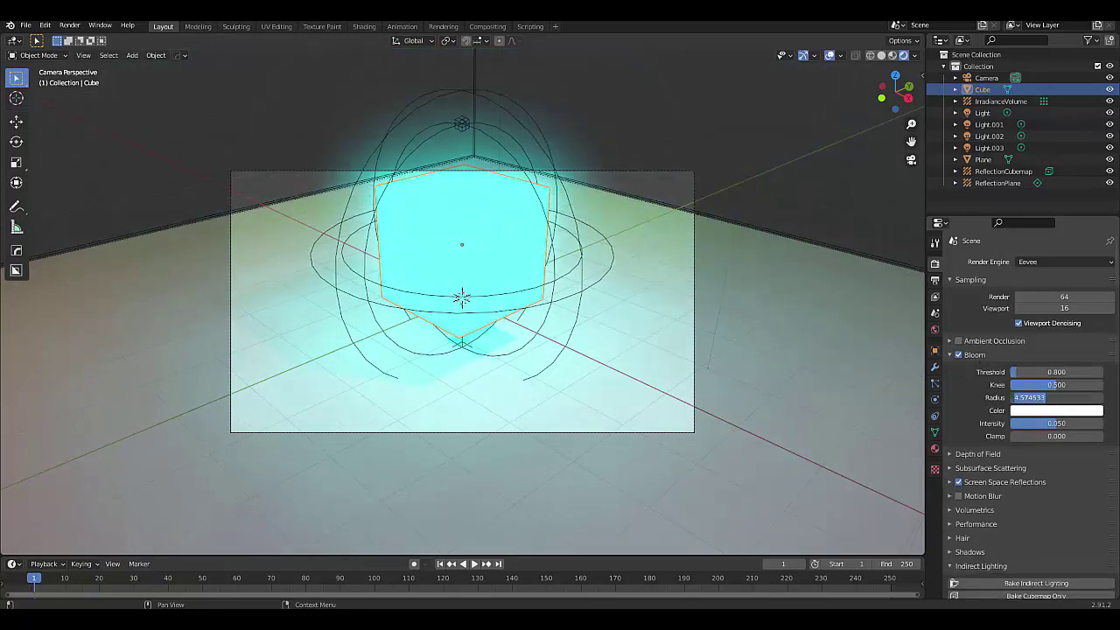
pyautogui.write('3')
pyautogui.press('Return')
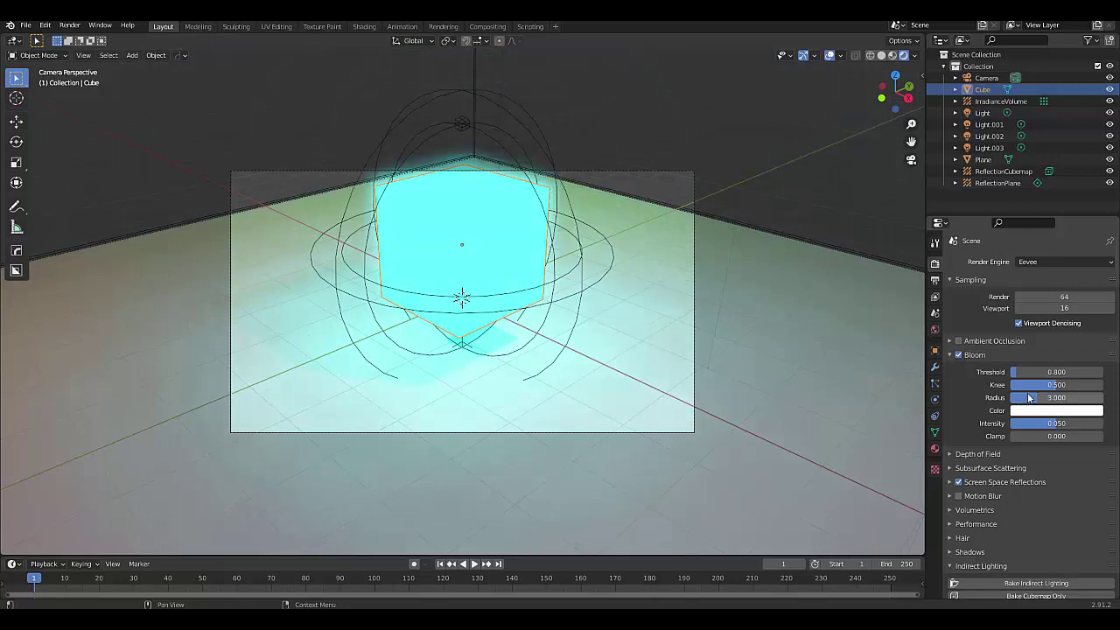
# - Select the floor plane and enable Ambient Occlusion
pyautogui.scroll(2, 456, 349)
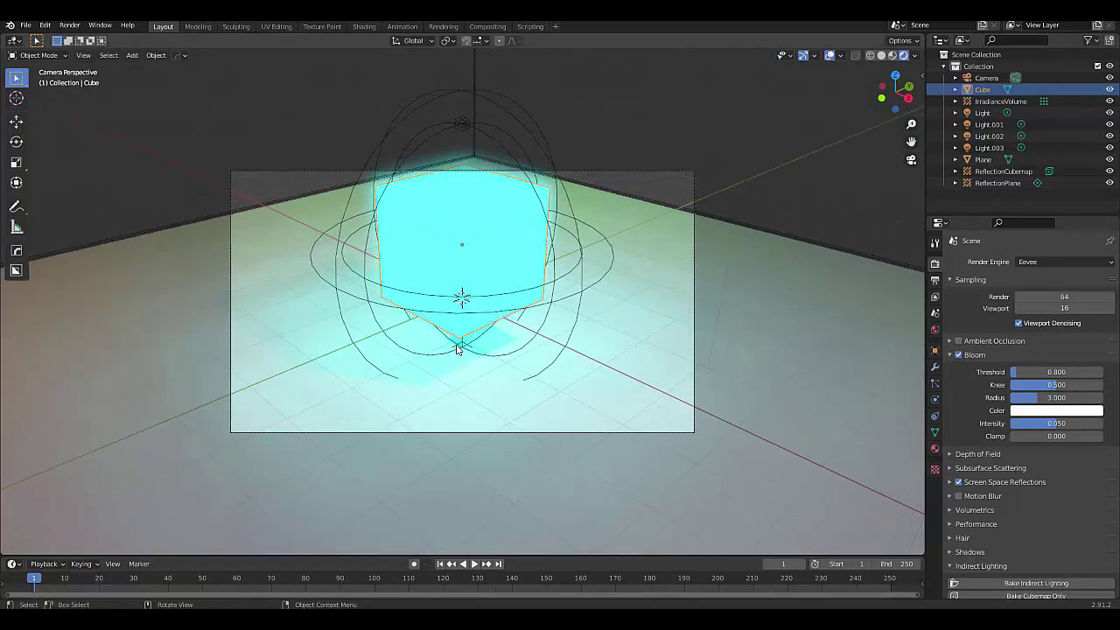
pyautogui.scroll(-2, 456, 350)
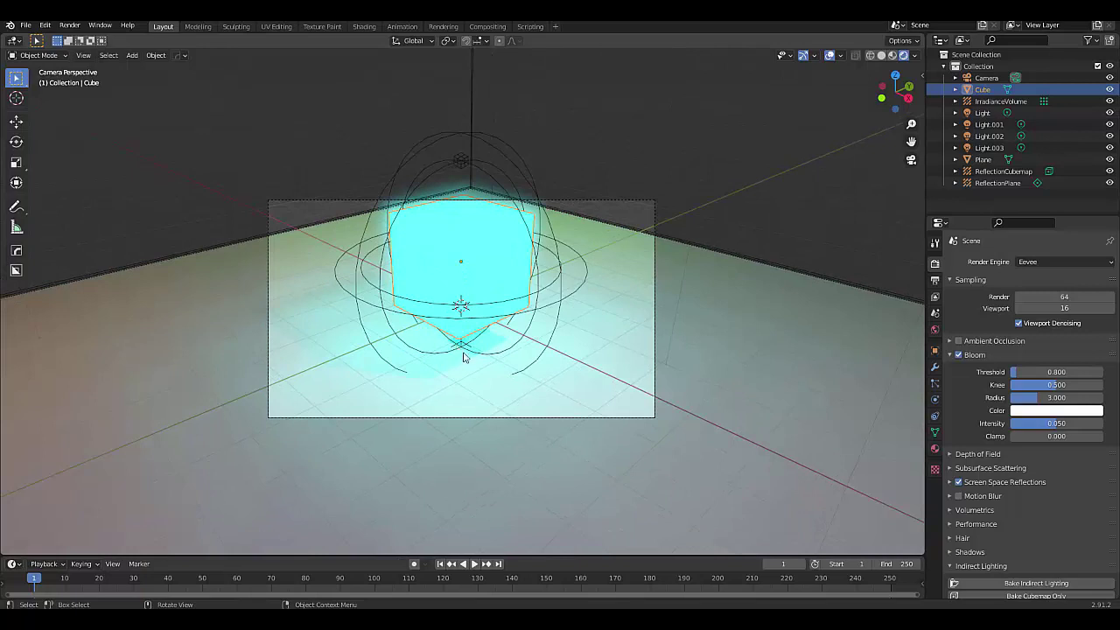
pyautogui.click(651, 496)
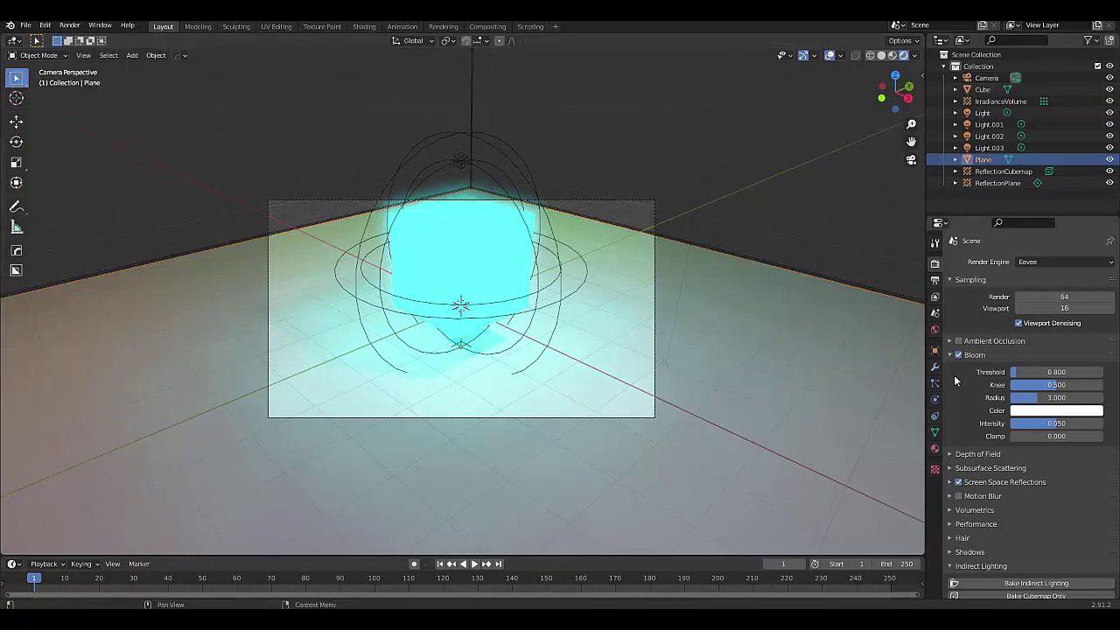
pyautogui.click(958, 341)
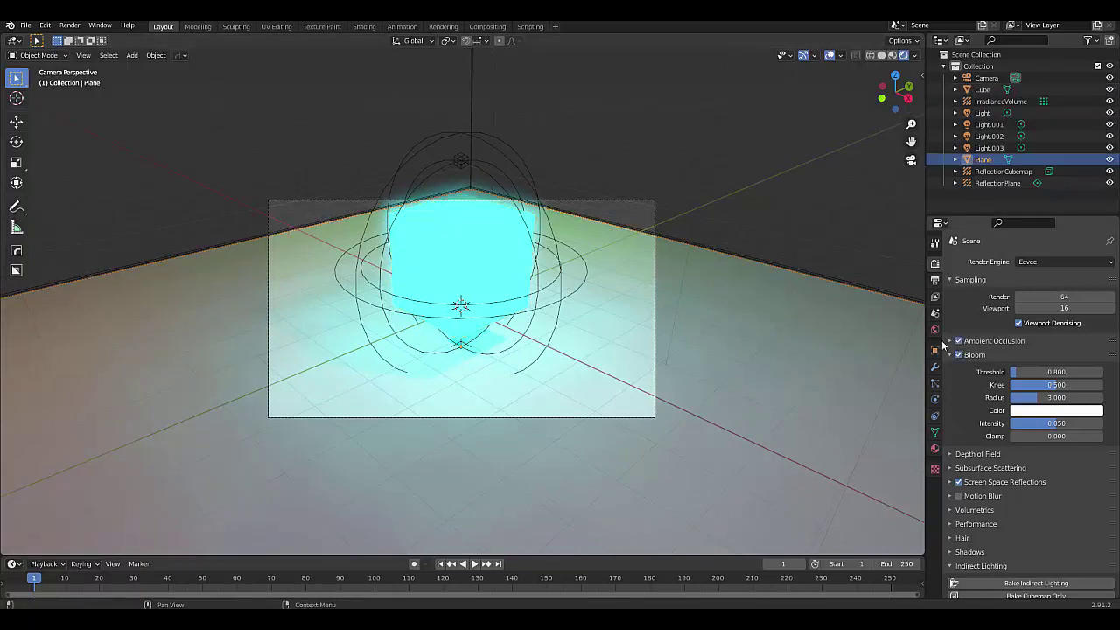